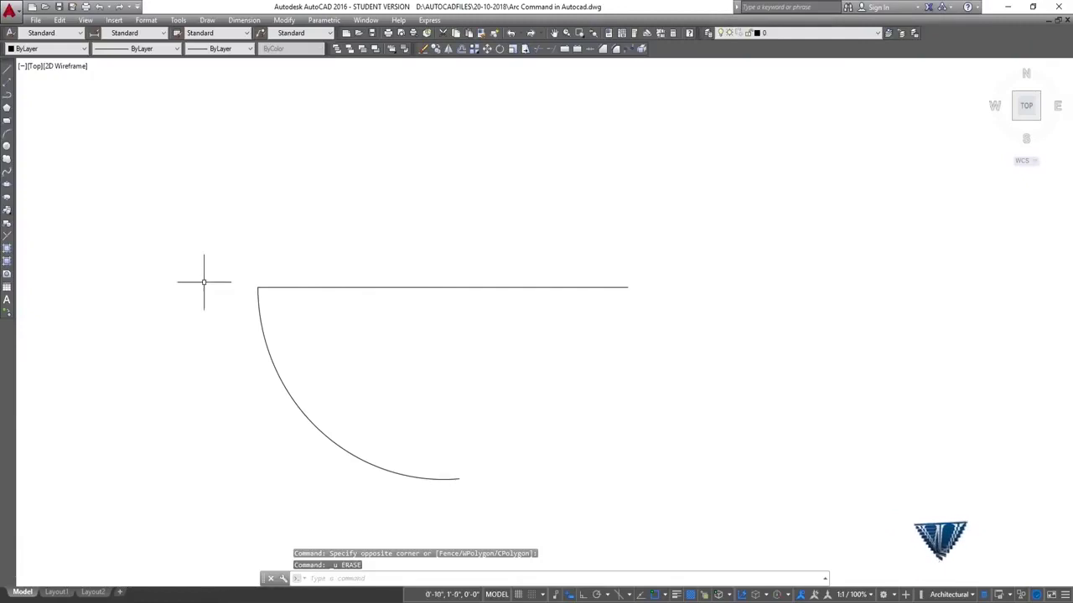
# Step: Select the line and arc with a crossing window and delete them, clearing the drawing
pyautogui.moveTo(328, 344); pyautogui.dragTo(333, 271, button='middle')
pyautogui.scroll(-2, 335, 256)
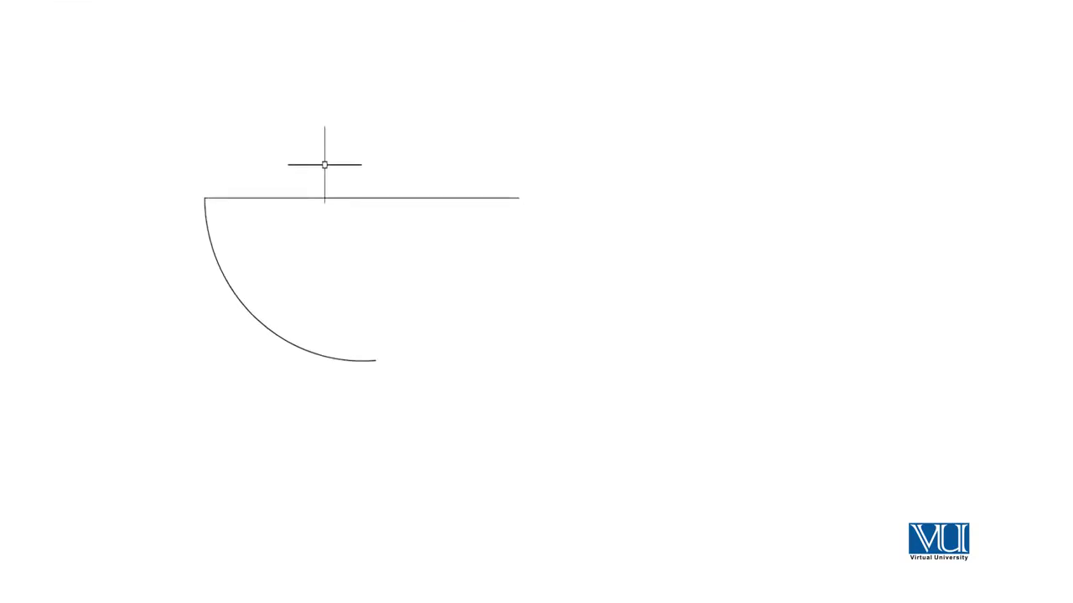
pyautogui.click(424, 103)
pyautogui.click(383, 156)
pyautogui.click(344, 139)
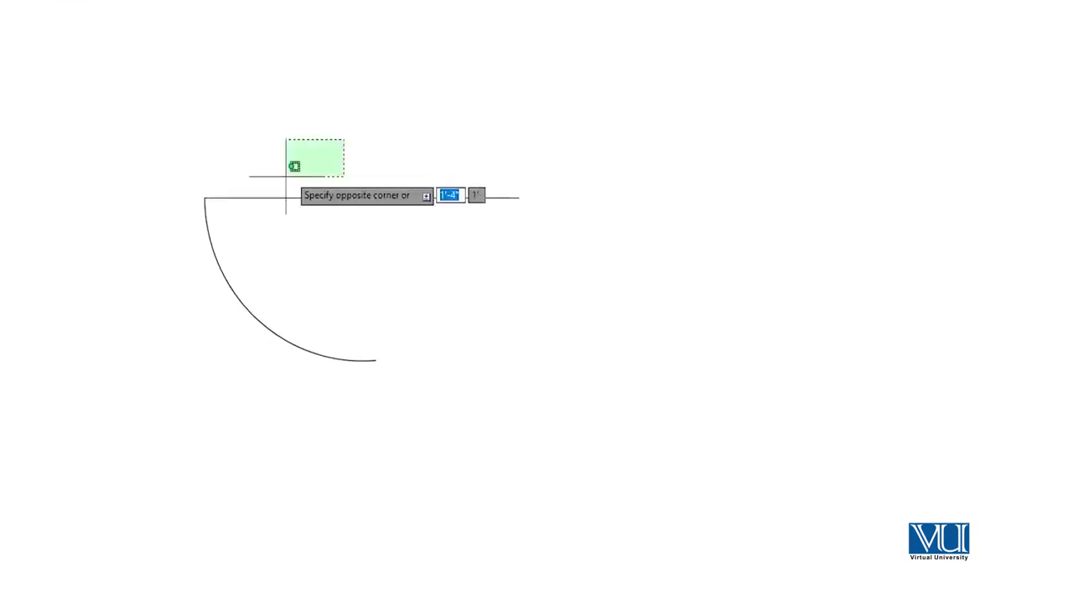
pyautogui.click(187, 282)
pyautogui.press('Delete')
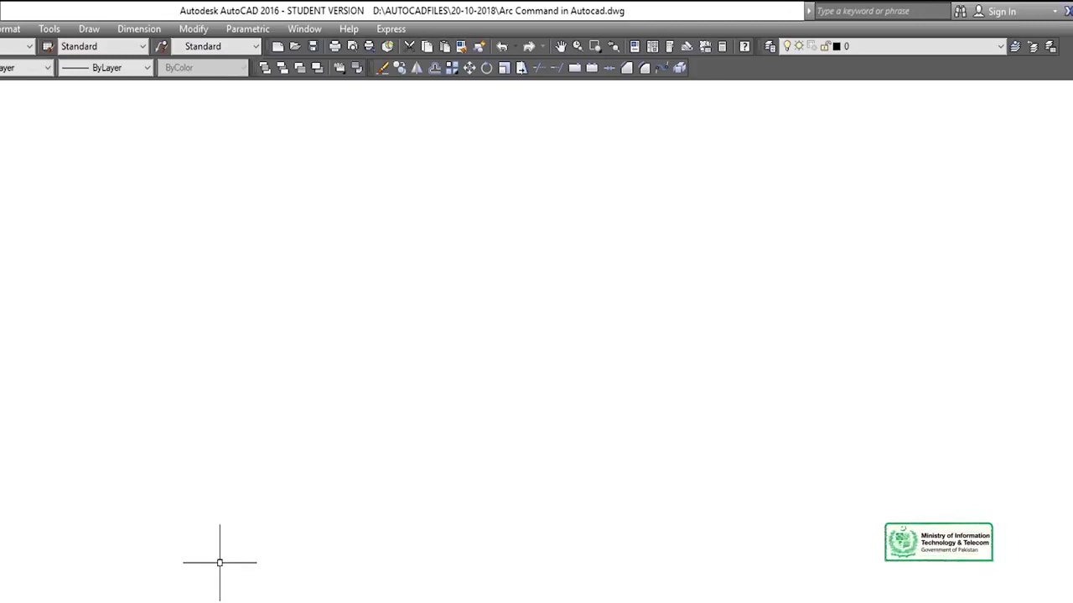
# Step: Start the Circle command with the Center, Radius method from the Draw menu
pyautogui.click(89, 29)
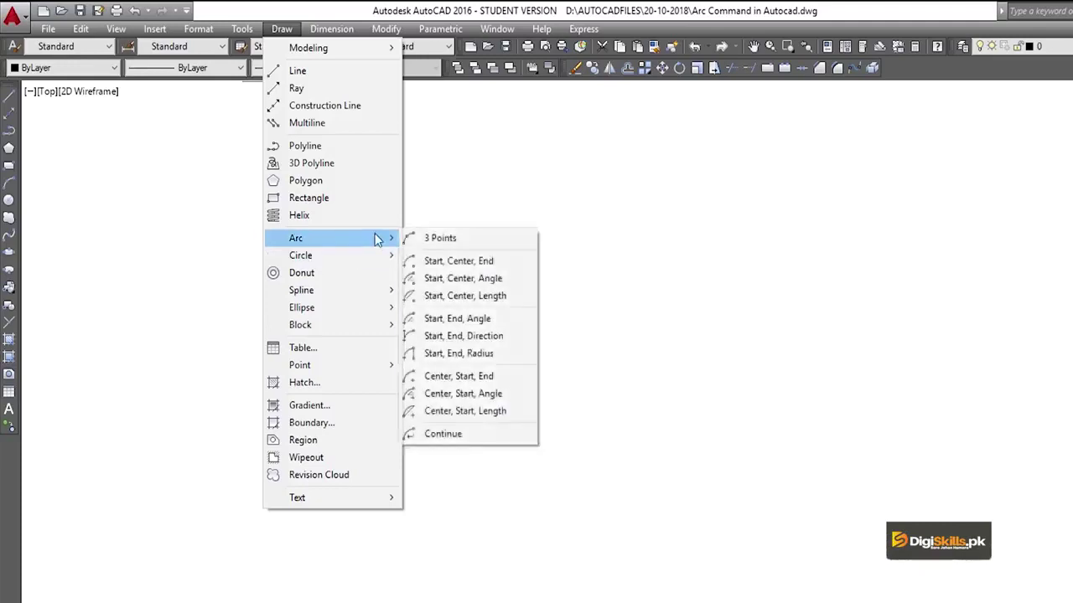
pyautogui.moveTo(318, 255)
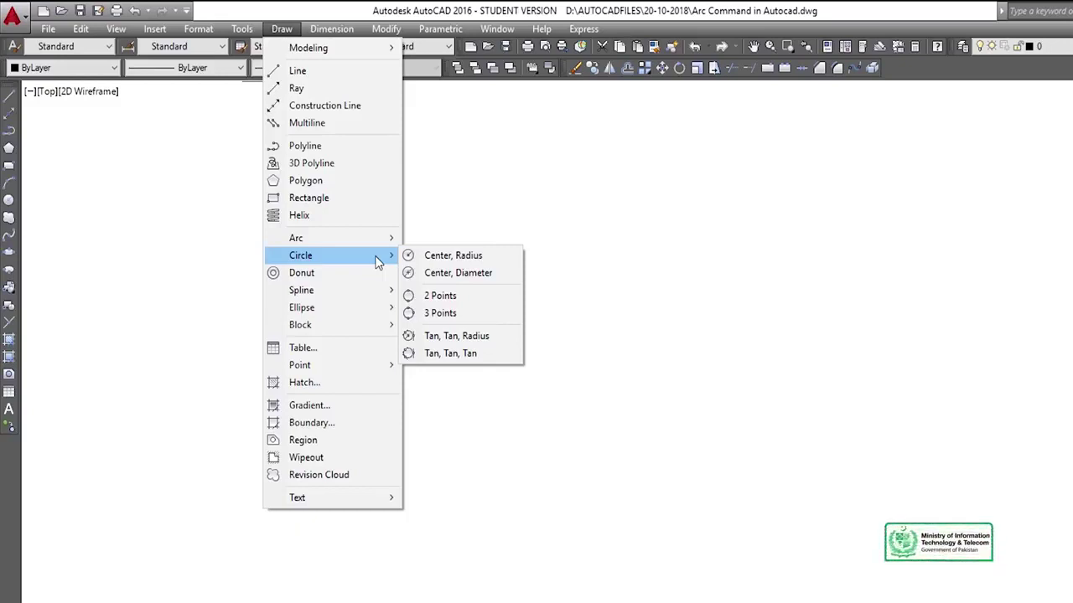
pyautogui.click(417, 265)
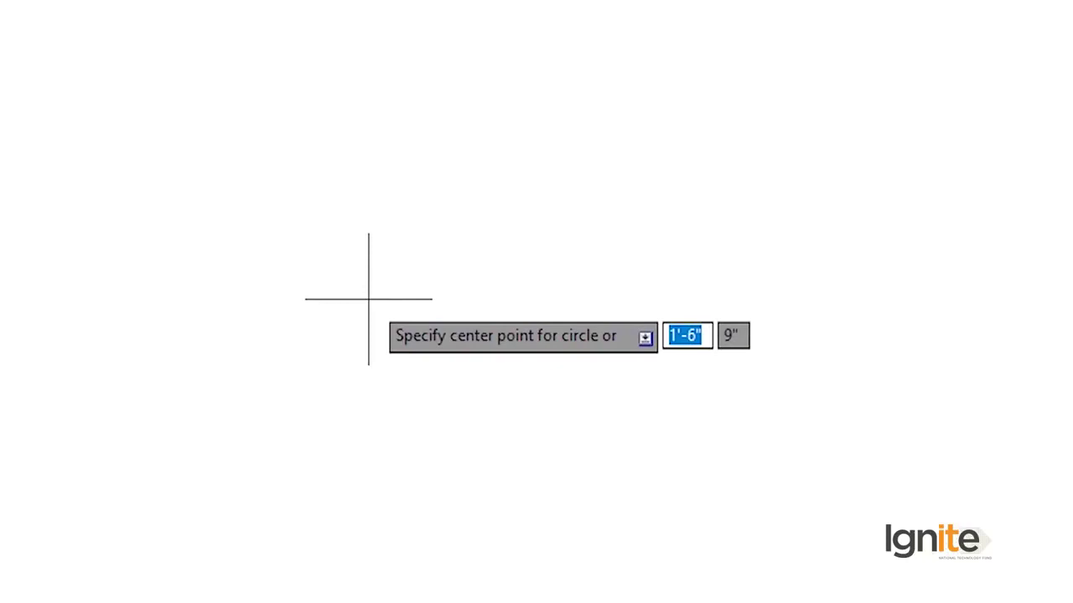
# Step: Place the circle's centre point and enter a radius of 1
pyautogui.click(368, 298)
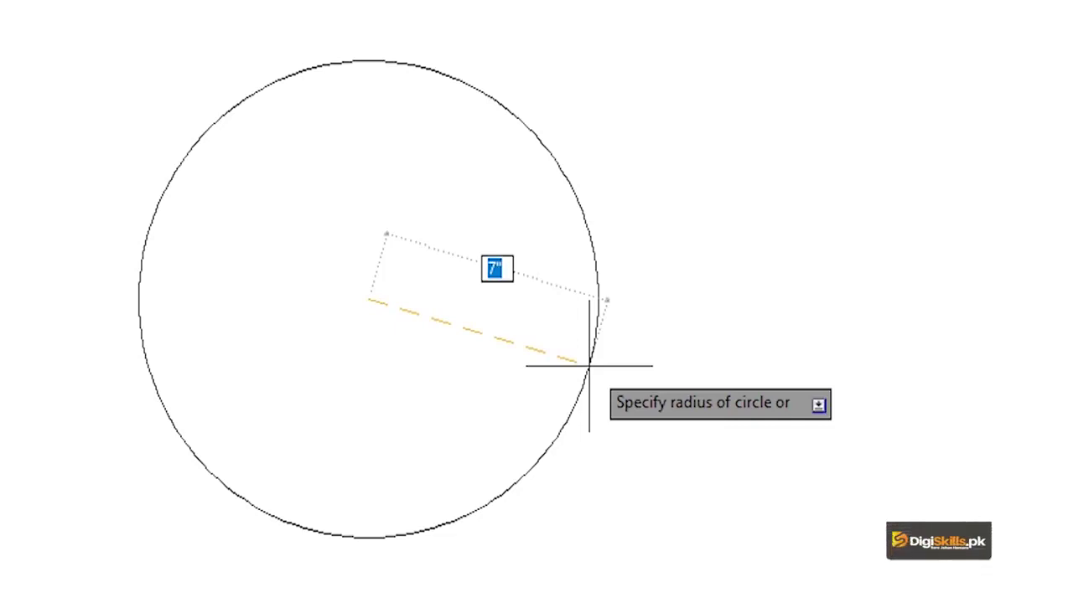
pyautogui.write('1')
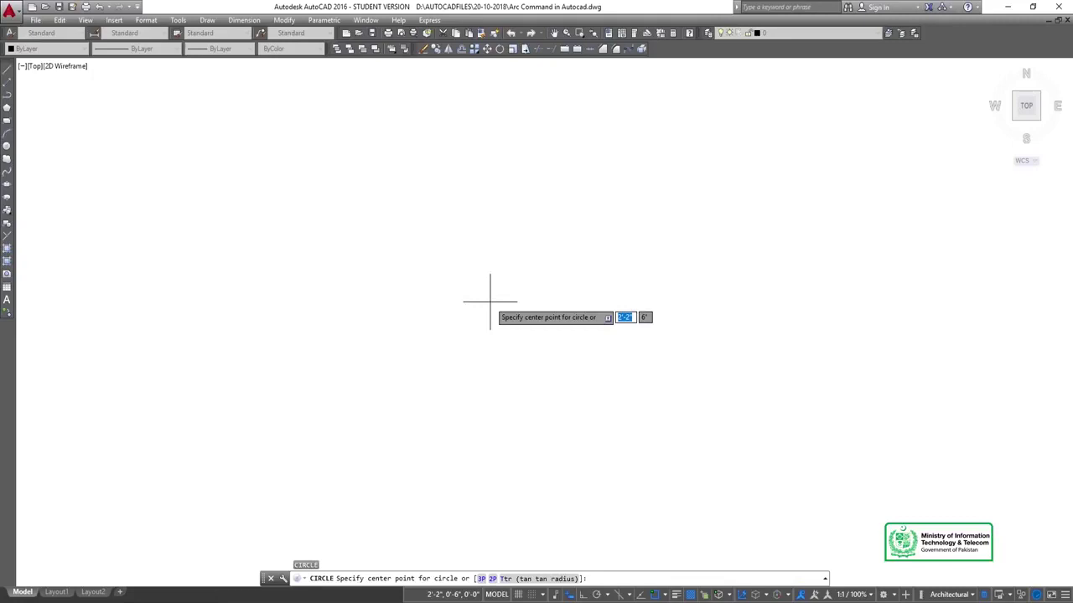
# Step: Cancel the repeated circle command and zoom to extents with Z, E
pyautogui.press('Escape')
pyautogui.write('z')
pyautogui.press('Return')
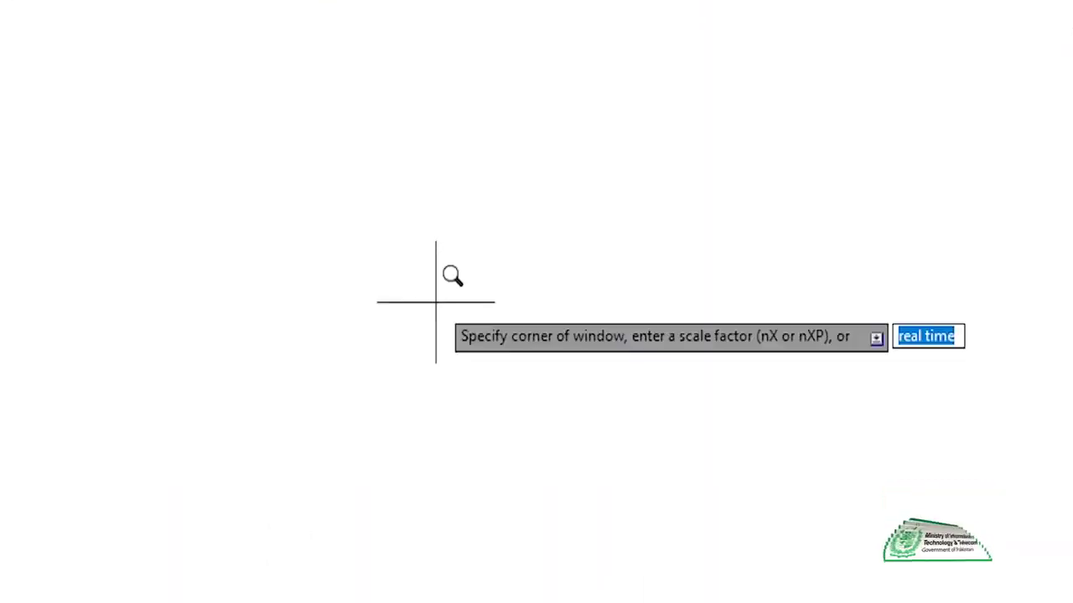
pyautogui.write('e')
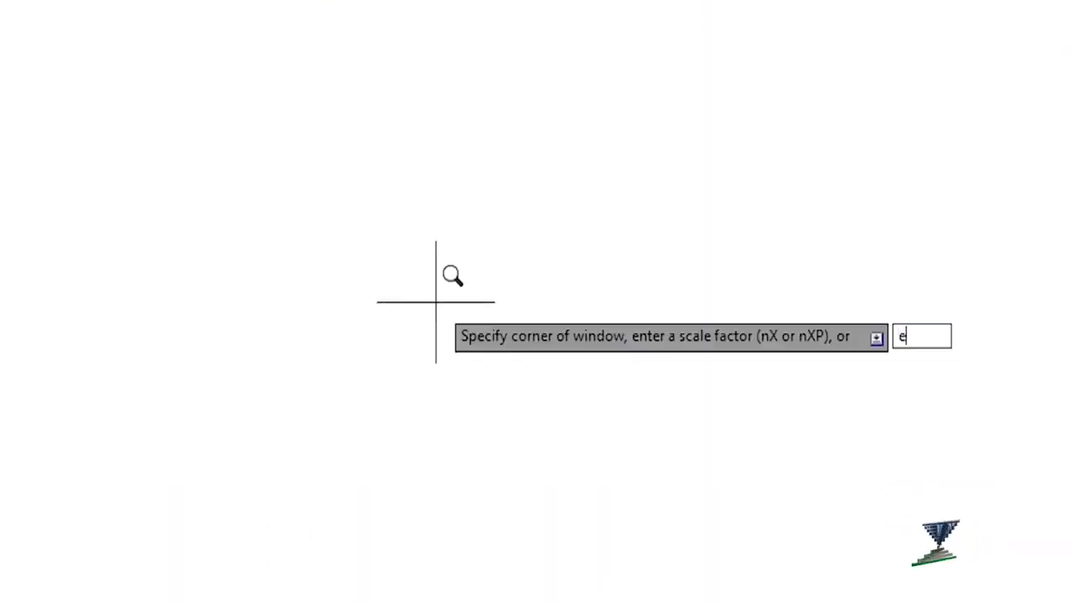
pyautogui.press('Return')
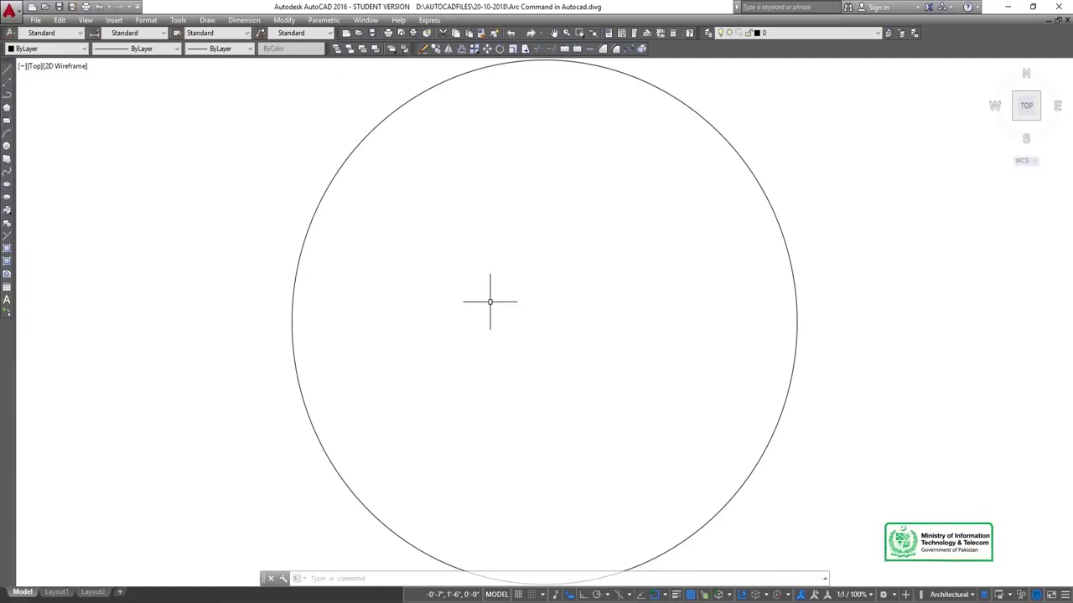
# Step: Zoom and pan so the circle sits at moderate size in the lower middle
pyautogui.scroll(-2, 477, 352)
pyautogui.scroll(2, 476, 340)
pyautogui.scroll(-2, 476, 340)
pyautogui.moveTo(476, 340); pyautogui.dragTo(429, 354, button='middle')
pyautogui.scroll(2, 428, 351)
pyautogui.scroll(-2, 427, 351)
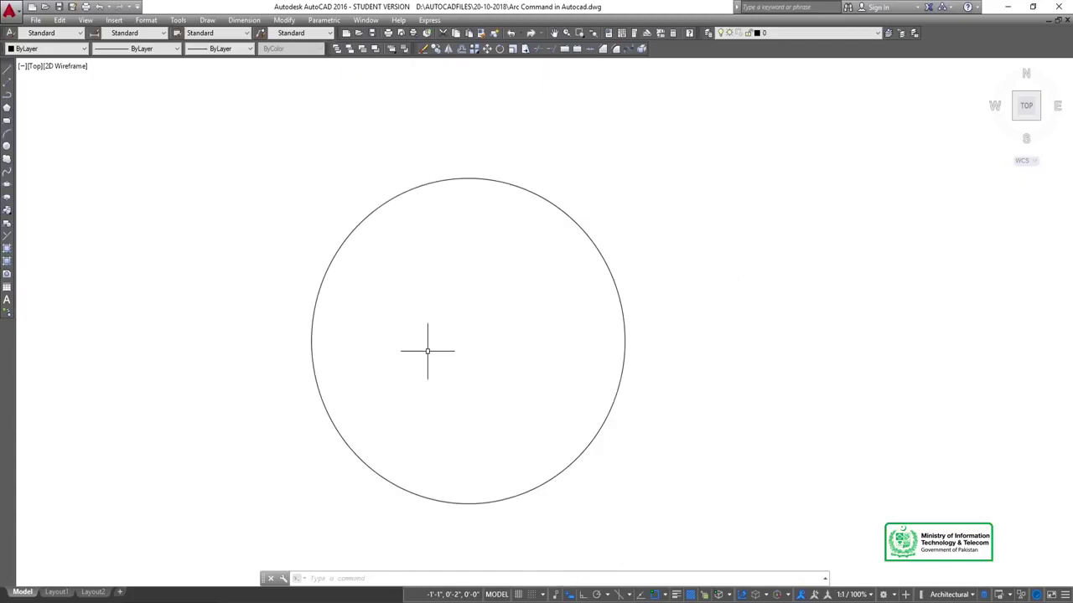
pyautogui.scroll(-2, 428, 351)
pyautogui.moveTo(428, 350); pyautogui.dragTo(428, 304, button='middle')
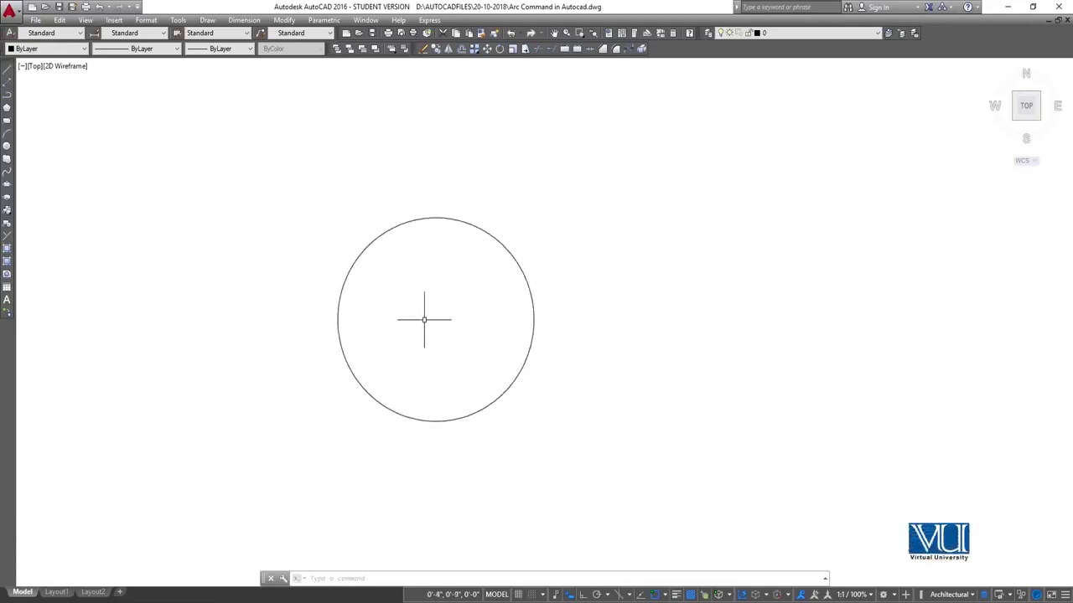
pyautogui.moveTo(512, 300); pyautogui.dragTo(390, 324, button='middle')
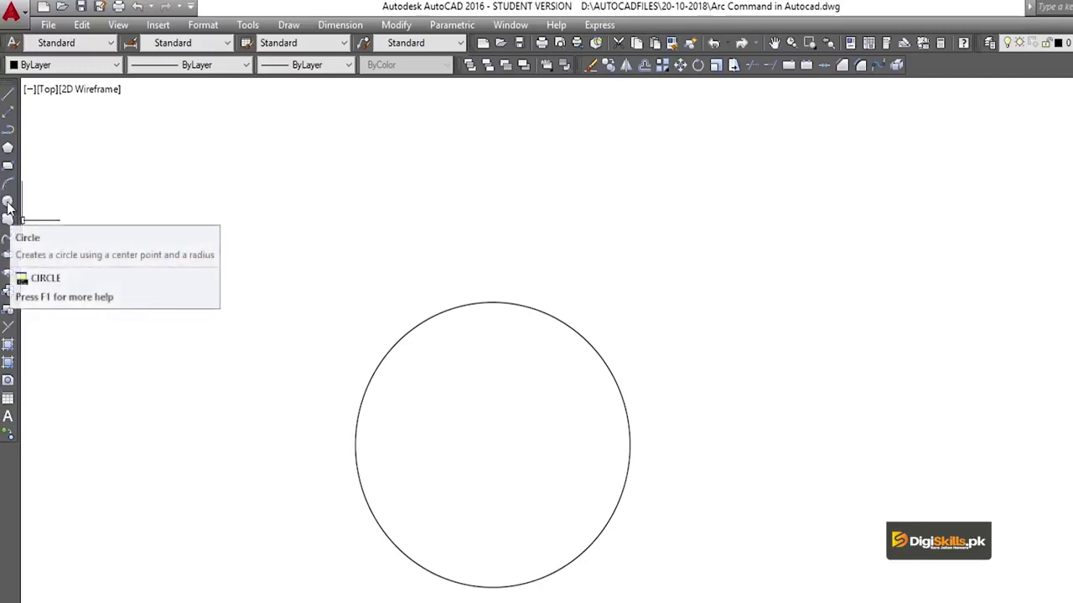
# Step: Draw a second circle just right of the first by picking a centre and a radius point
pyautogui.click(7, 202)
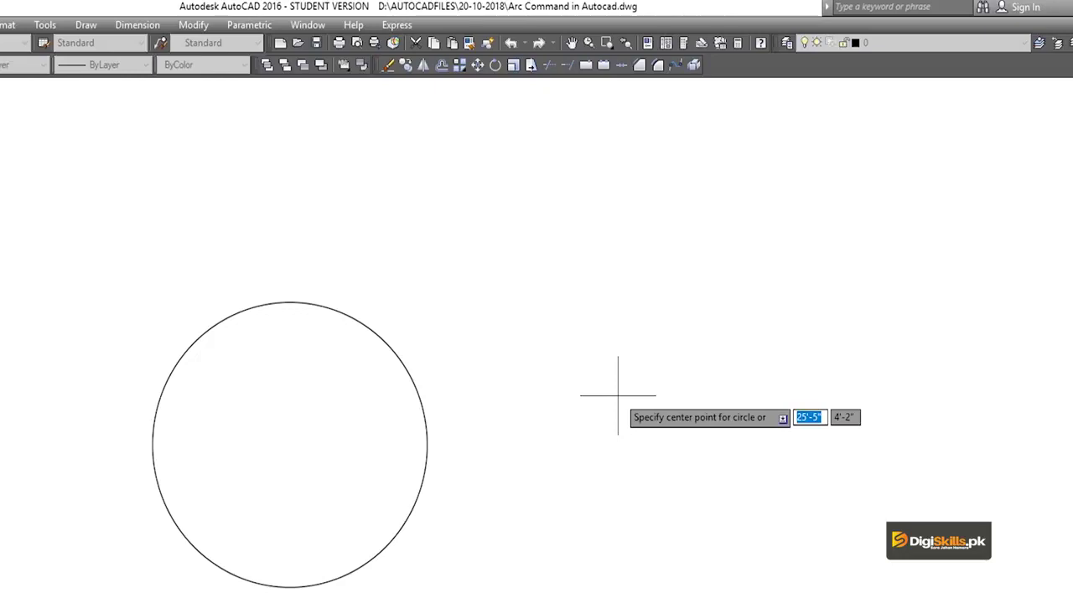
pyautogui.click(613, 369)
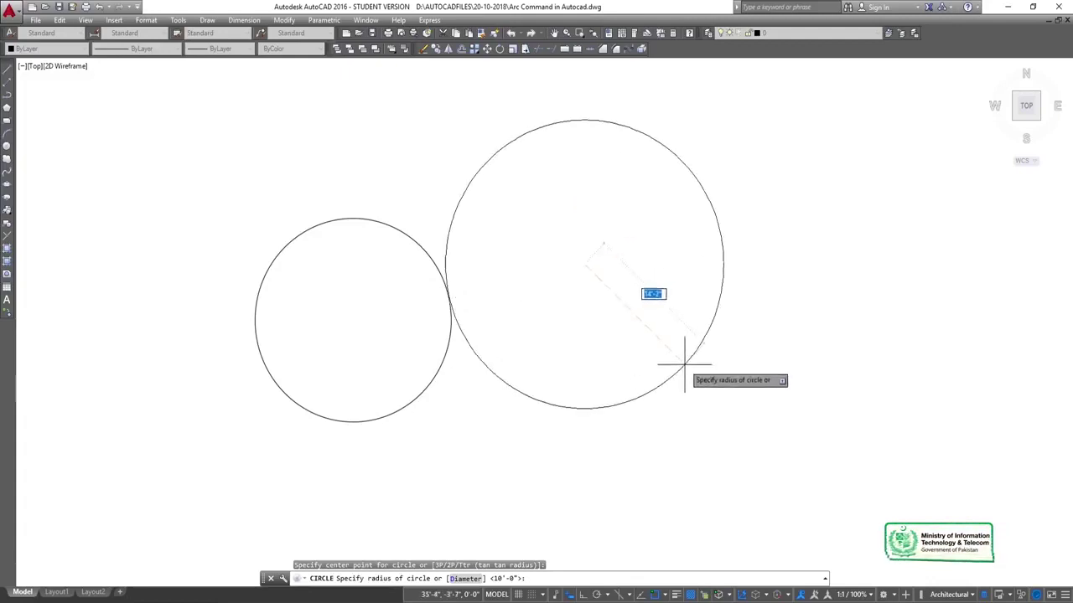
pyautogui.click(660, 335)
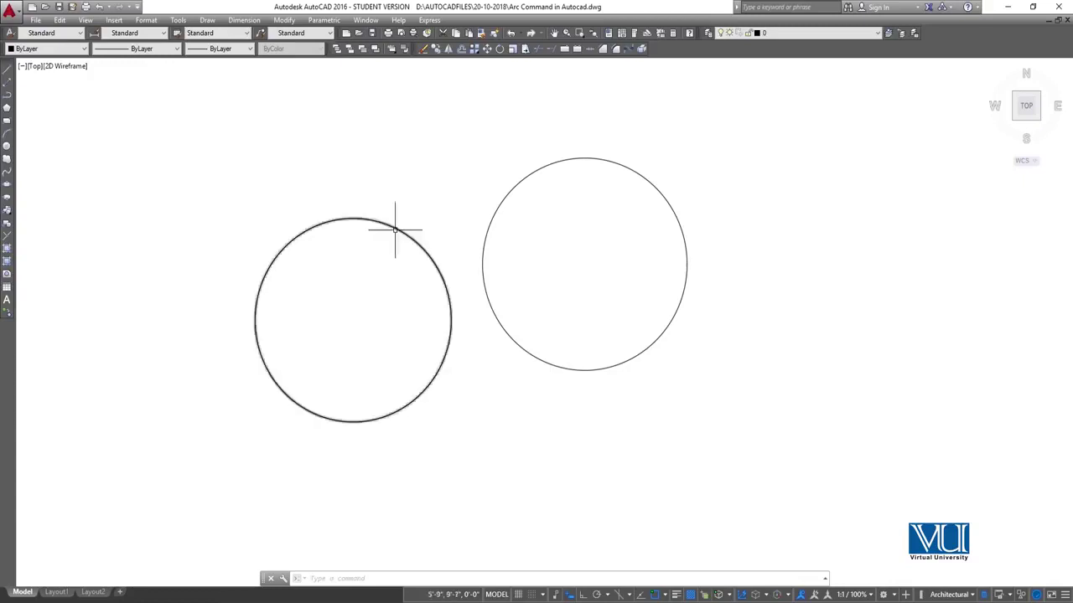
pyautogui.moveTo(389, 227)
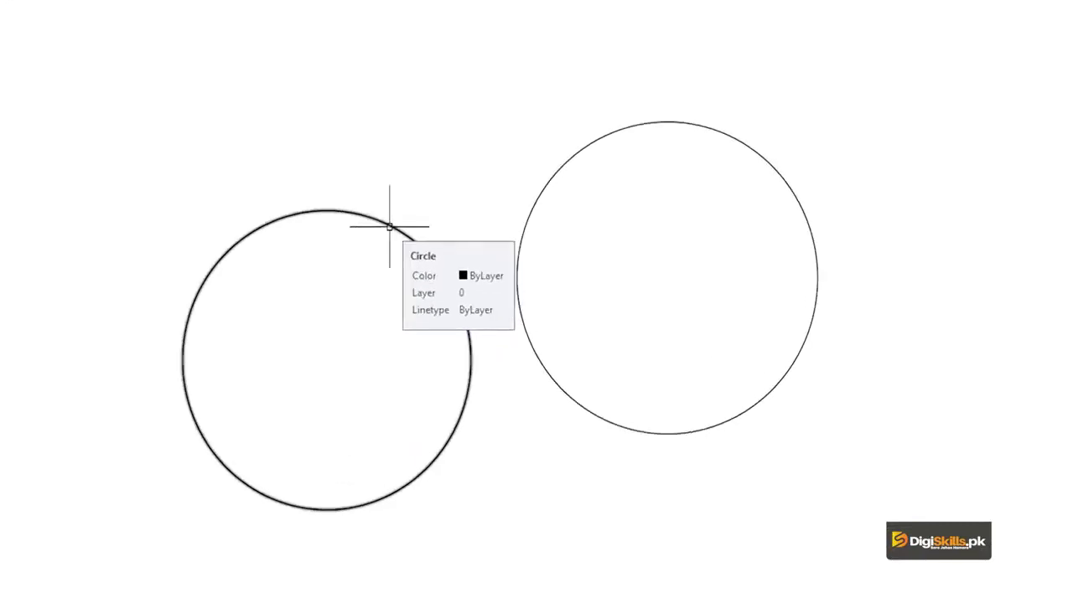
# Step: Set the Standard dimension style's primary units to Architectural with 0'-0" precision
pyautogui.write('d')
pyautogui.press('Return')
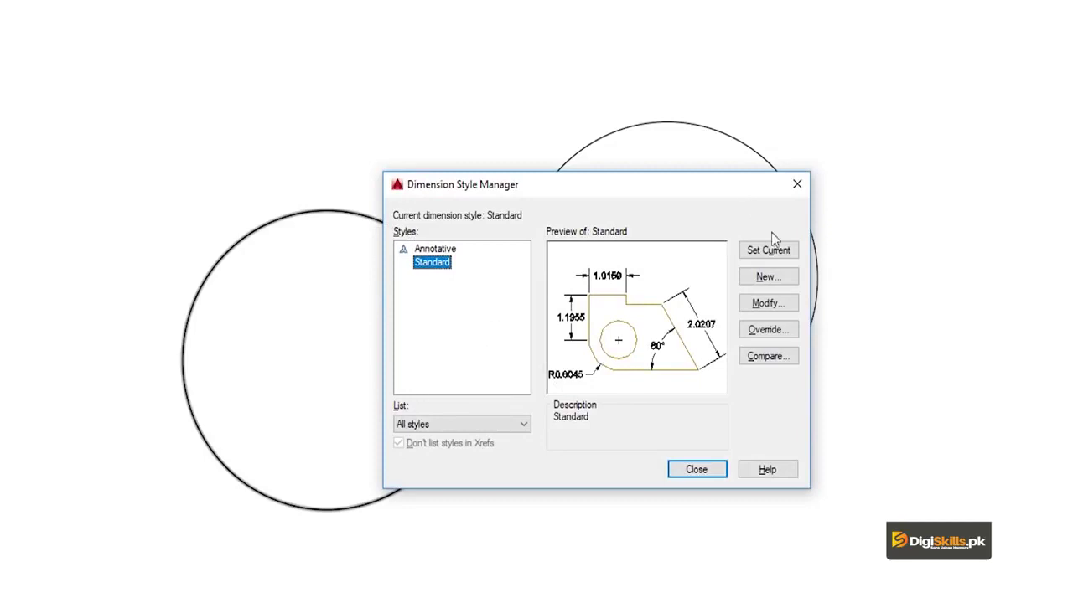
pyautogui.click(780, 309)
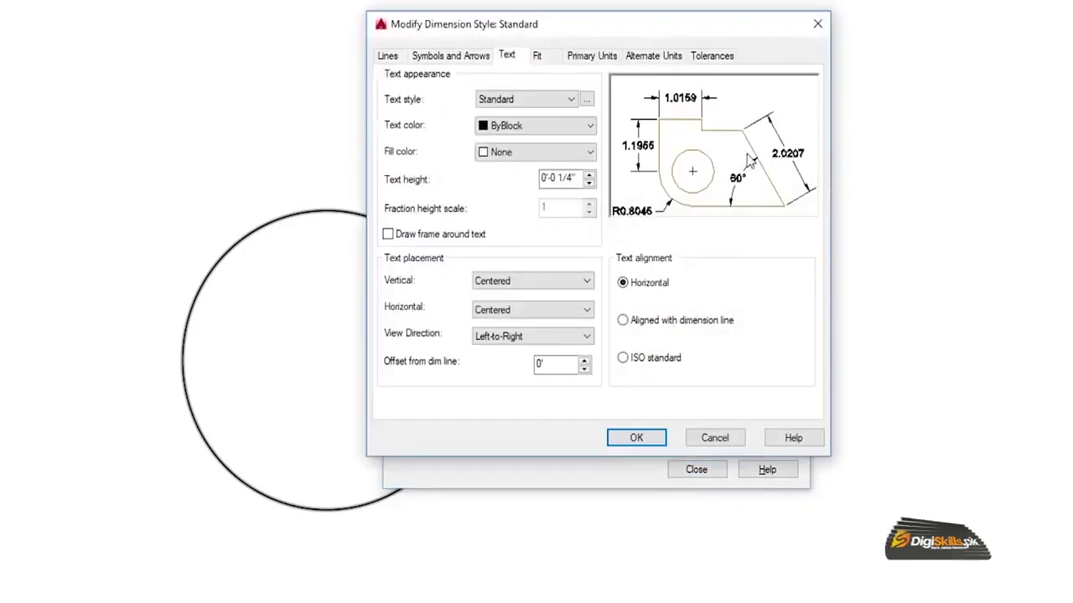
pyautogui.click(591, 55)
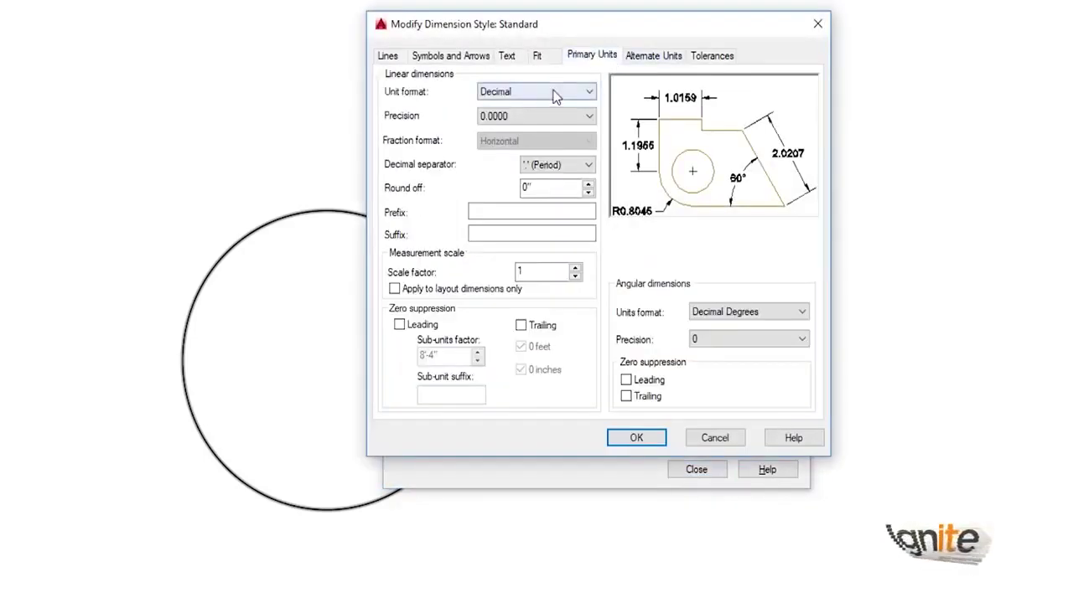
pyautogui.click(549, 91)
pyautogui.click(522, 131)
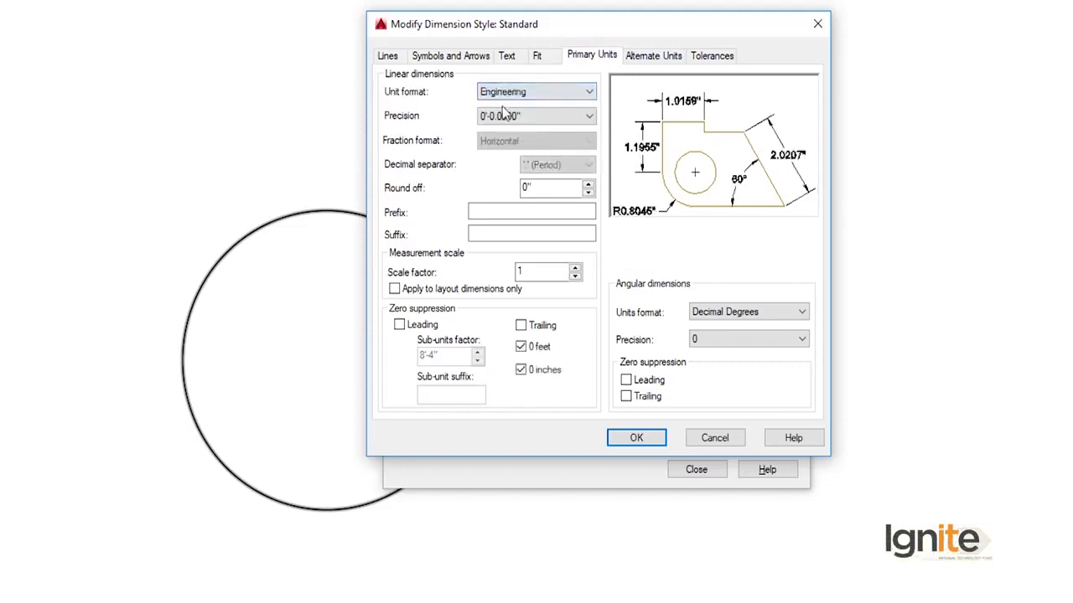
pyautogui.click(523, 94)
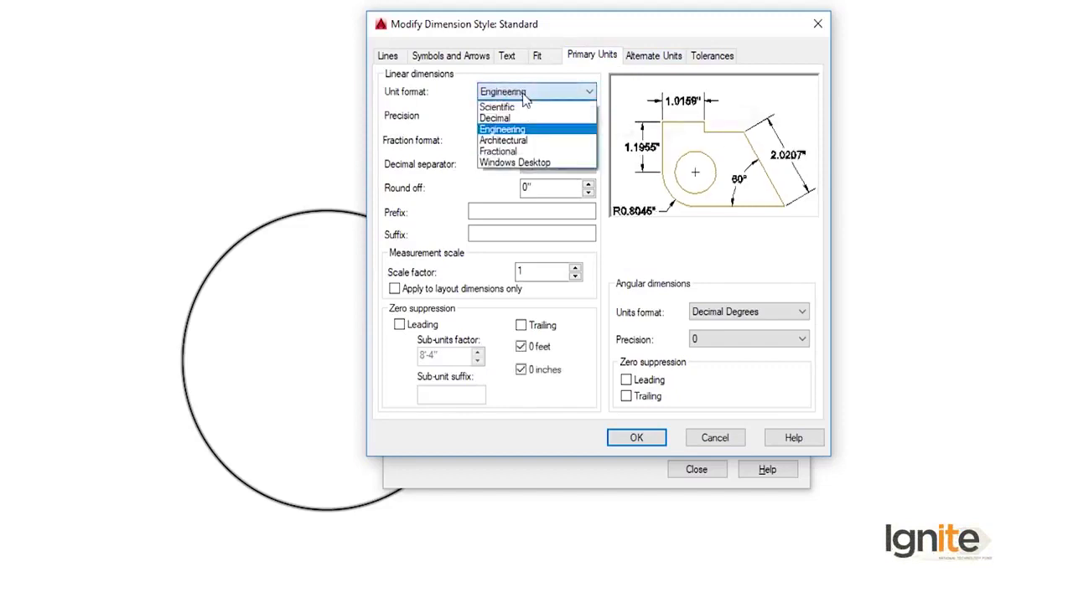
pyautogui.click(522, 141)
pyautogui.click(511, 118)
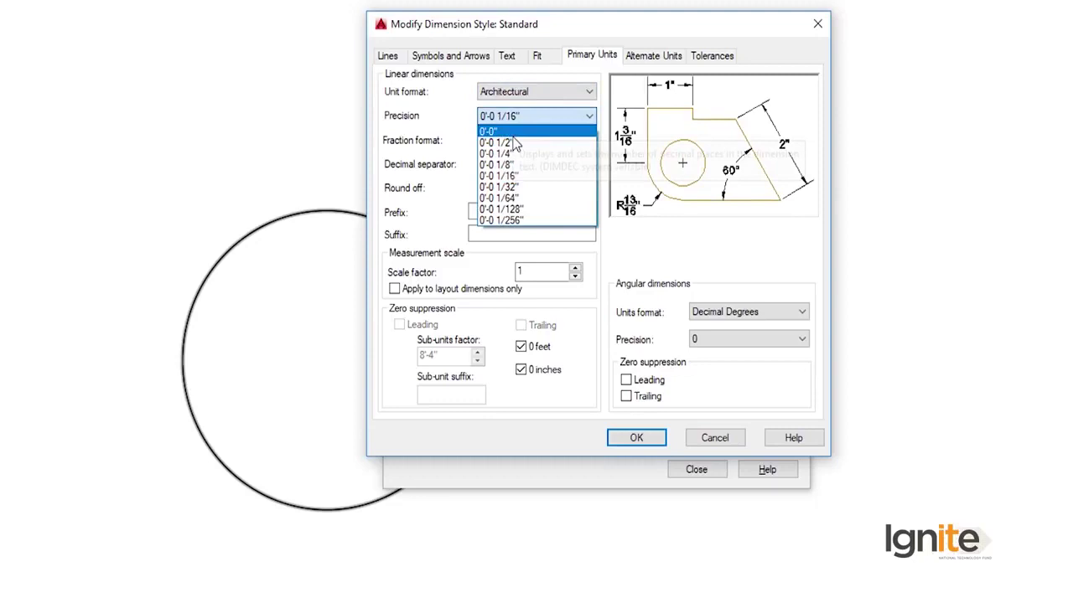
pyautogui.click(512, 132)
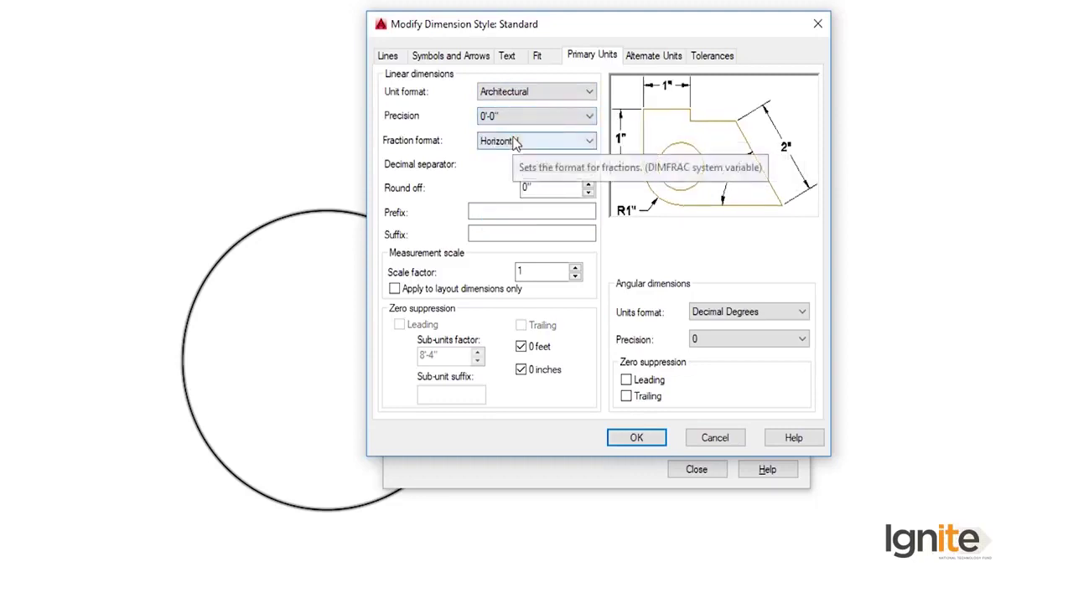
# Step: Change the dimension text height to 7 and apply the style changes
pyautogui.click(508, 57)
pyautogui.moveTo(579, 179); pyautogui.dragTo(510, 204)
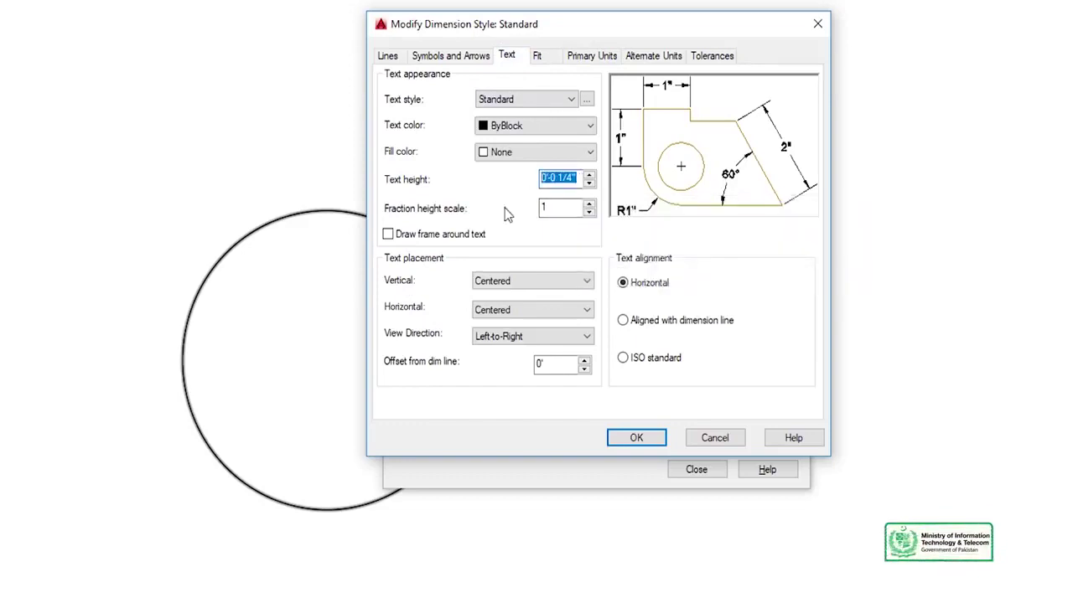
pyautogui.write('7')
pyautogui.click(637, 442)
pyautogui.click(691, 469)
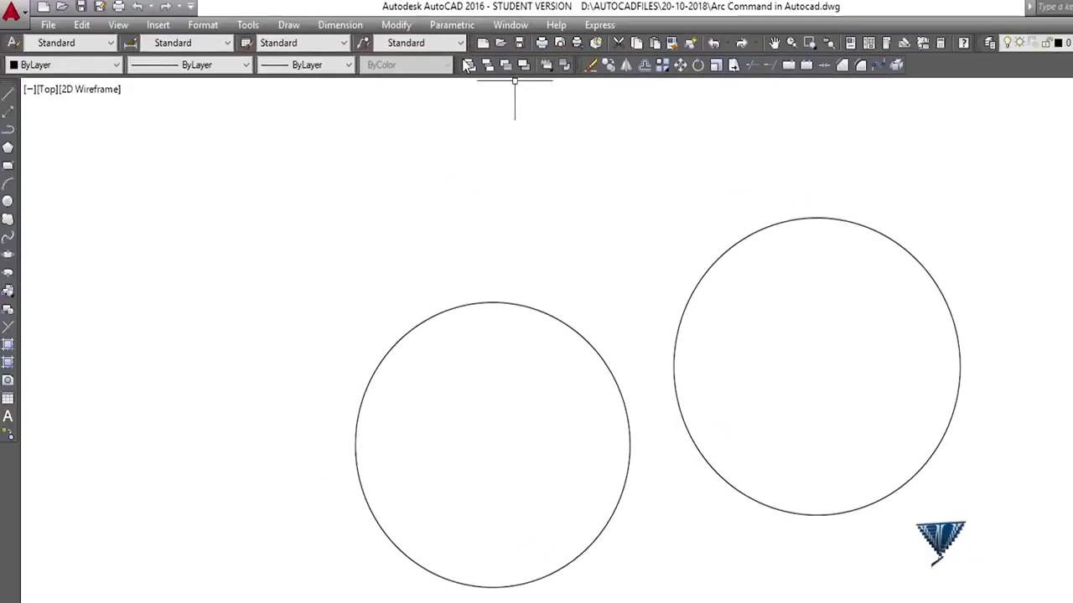
# Step: Add an R10' radius dimension to the left circle, with the label placed above-left
pyautogui.click(338, 25)
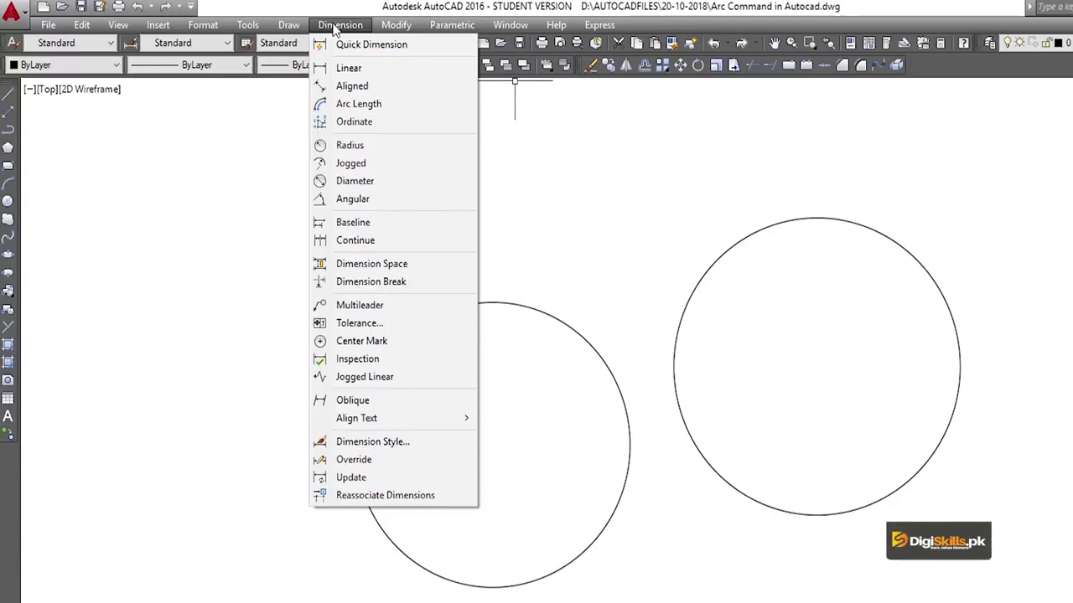
pyautogui.click(363, 147)
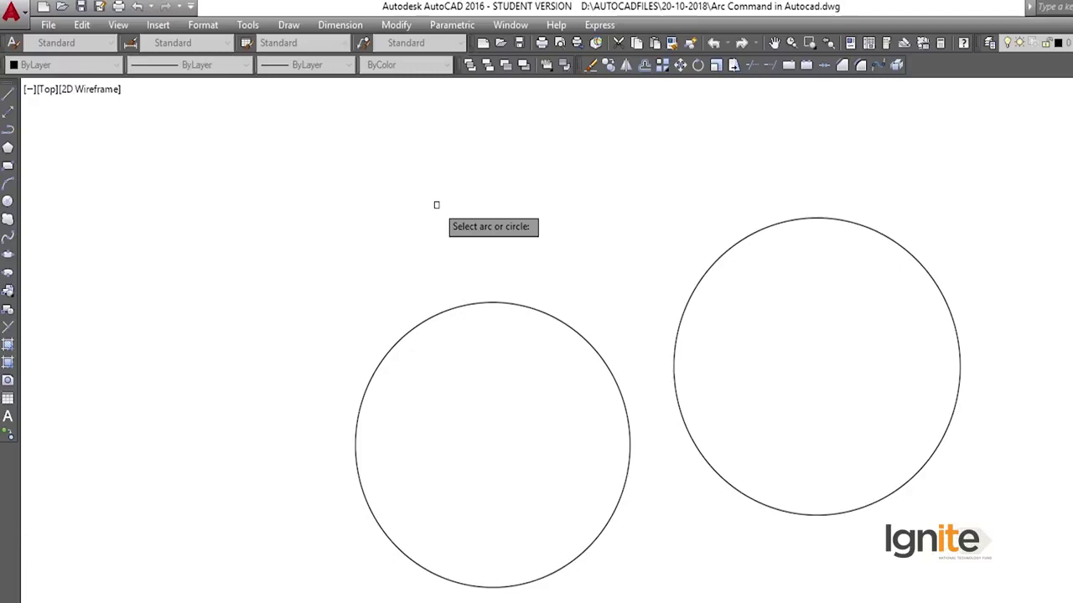
pyautogui.click(473, 304)
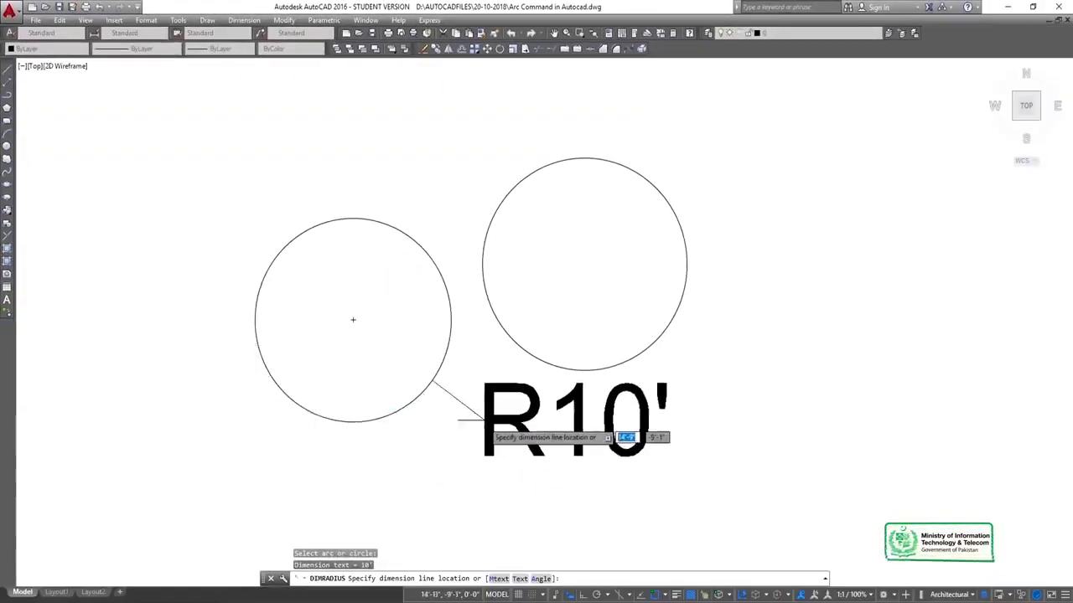
pyautogui.click(305, 171)
pyautogui.write('C')
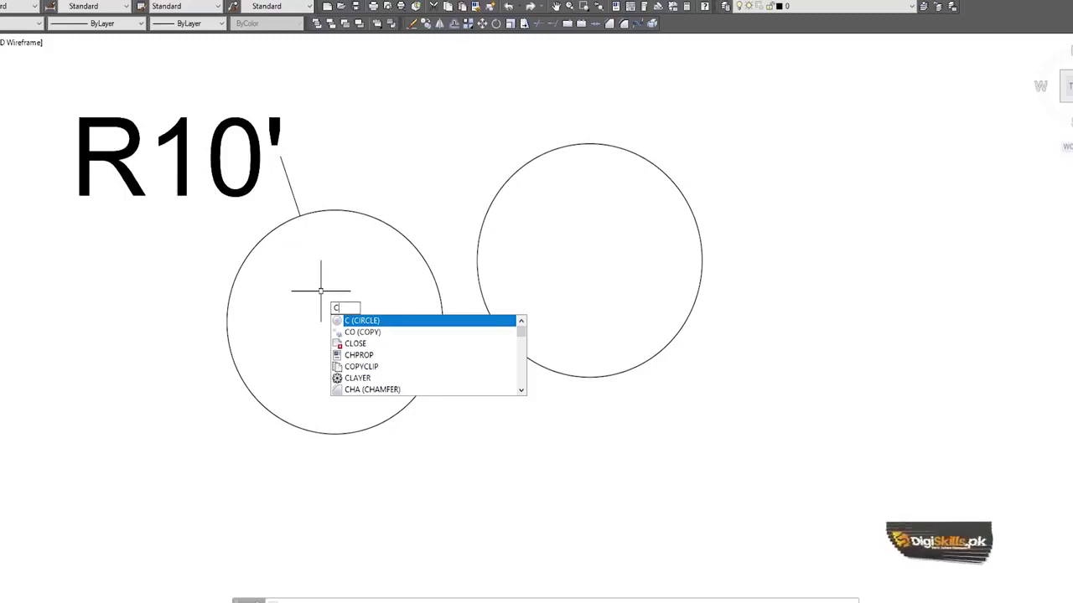
# Step: Draw a third circle up and to the right of the other two
pyautogui.press('Return')
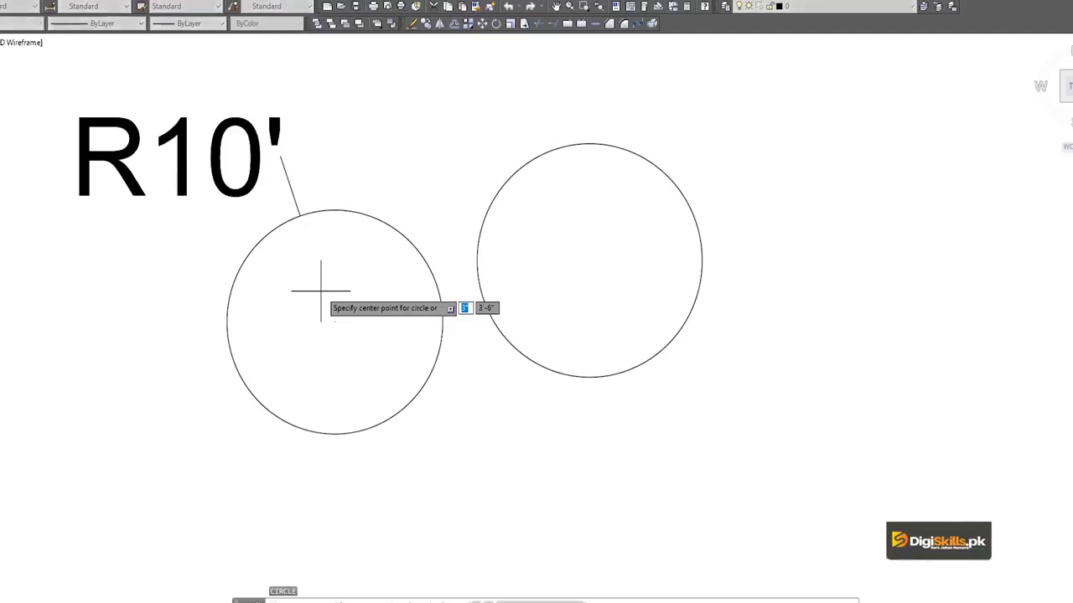
pyautogui.moveTo(821, 240); pyautogui.dragTo(460, 371, button='middle')
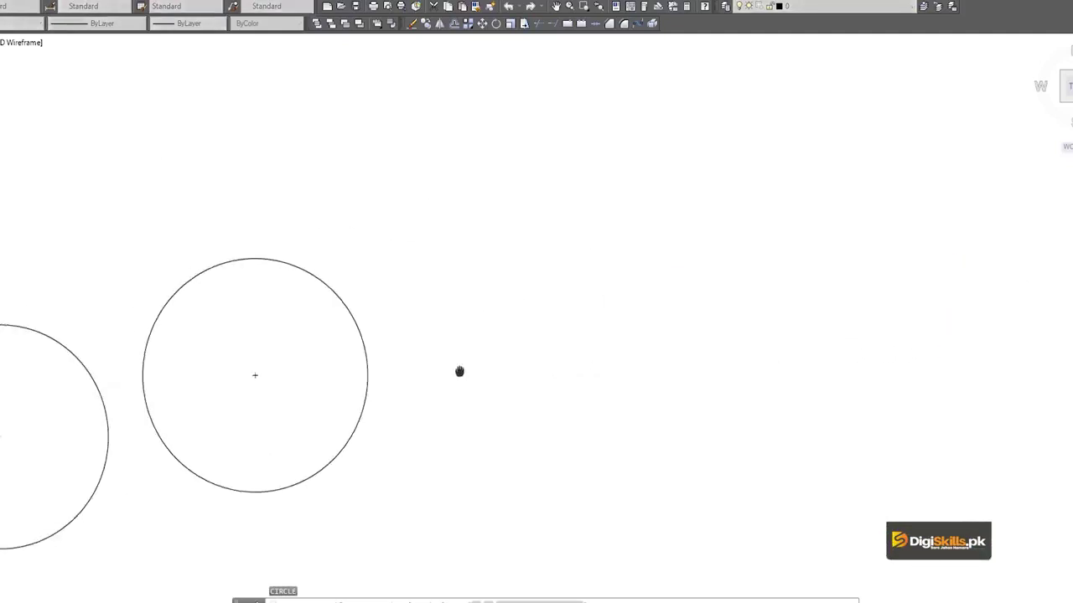
pyautogui.click(584, 237)
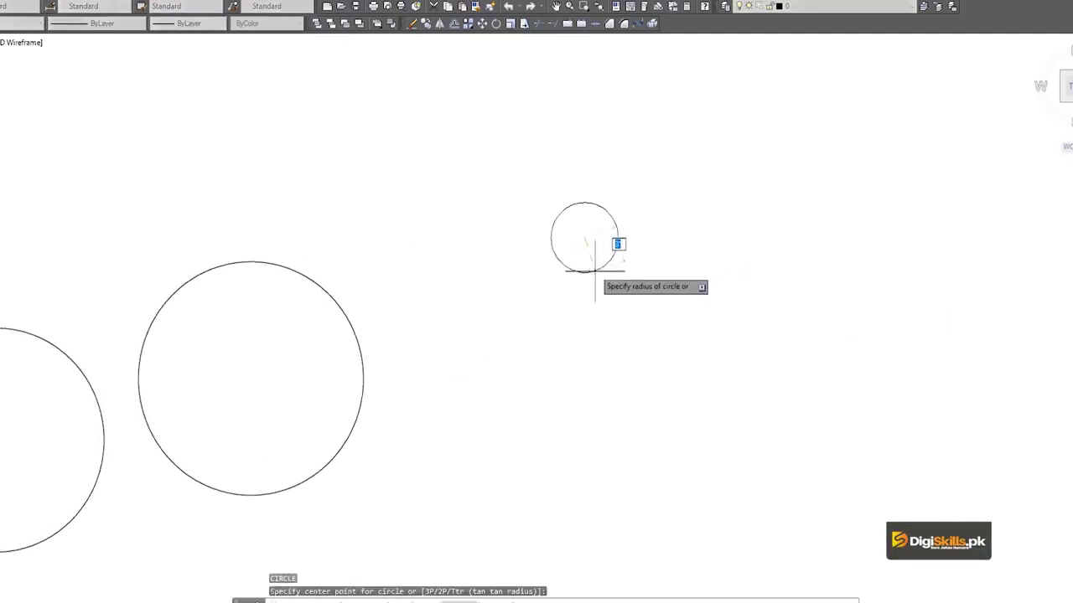
pyautogui.click(620, 327)
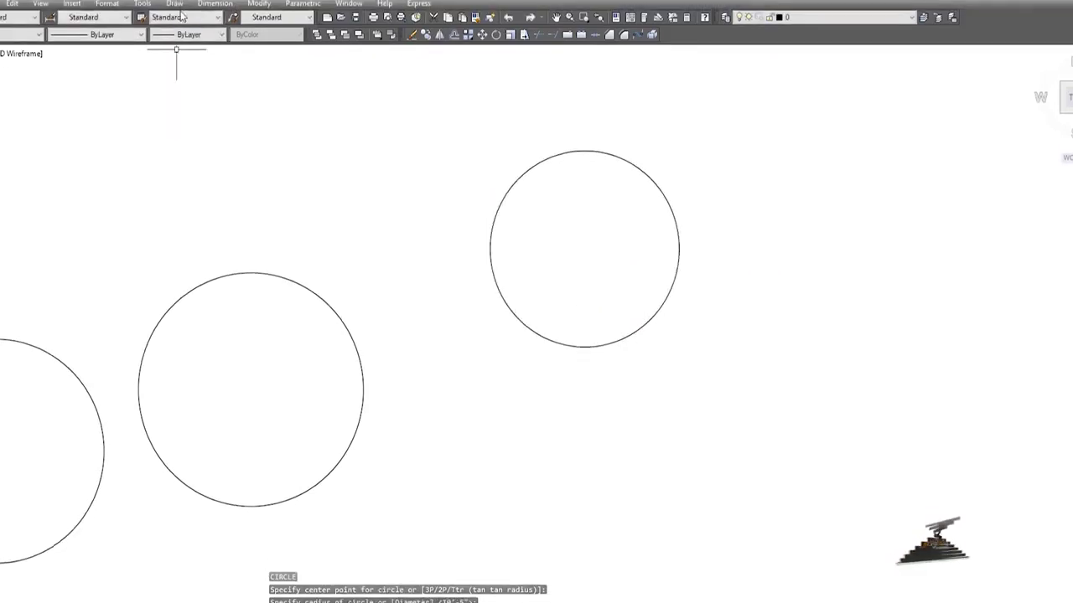
pyautogui.click(175, 23)
pyautogui.moveTo(190, 205)
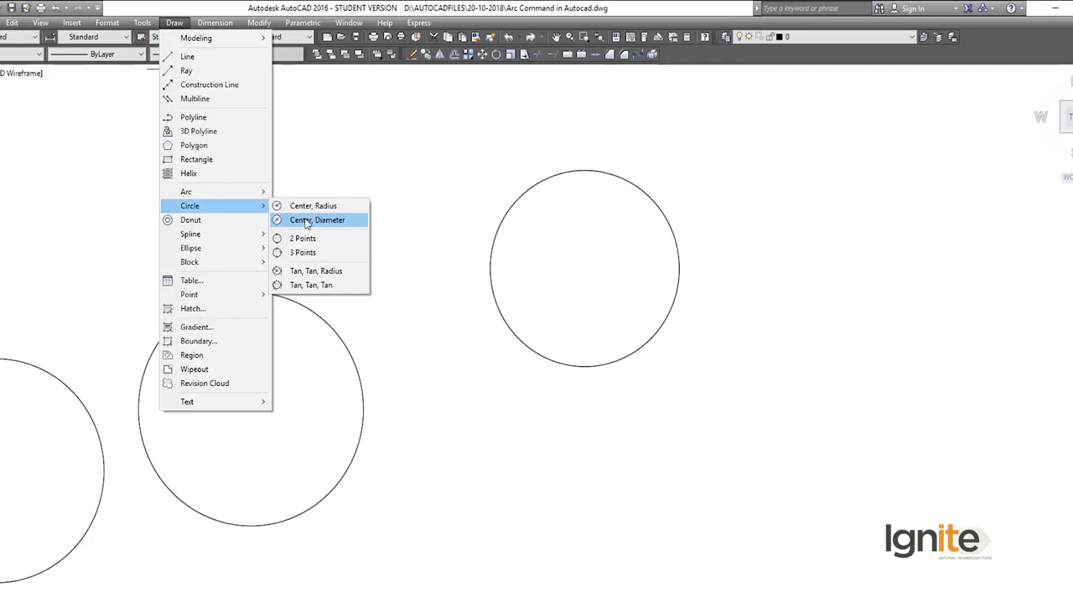
# Step: Dismiss the Draw menu, then pan and zoom in on the R10' circle
pyautogui.click(470, 364)
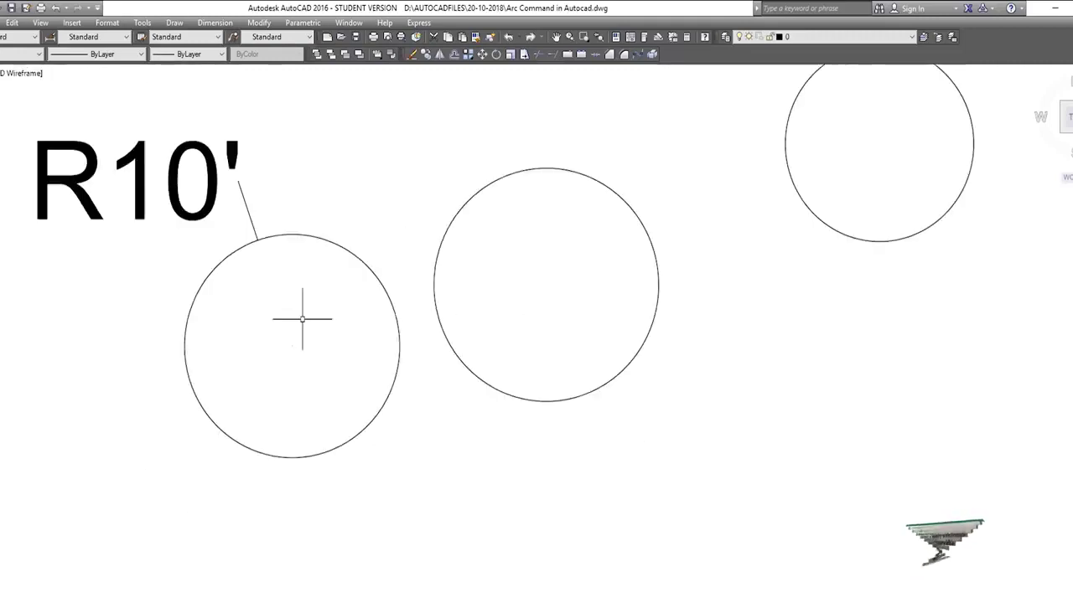
pyautogui.moveTo(304, 323)
pyautogui.mouseDown(button='middle')
pyautogui.moveTo(411, 279)
pyautogui.moveTo(377, 288)
pyautogui.mouseUp(button='middle')
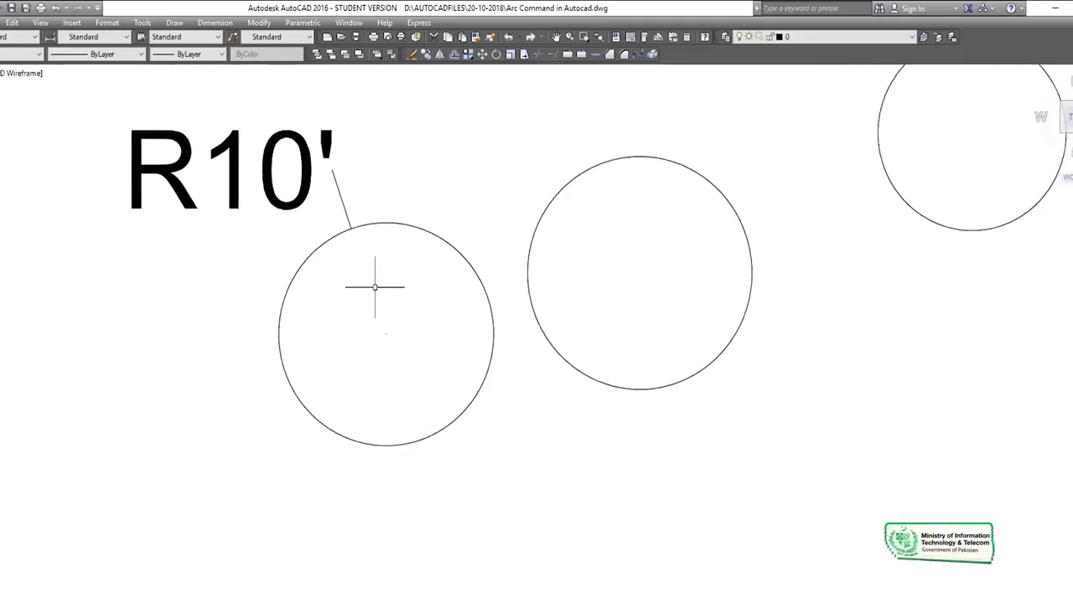
pyautogui.scroll(2, 383, 333)
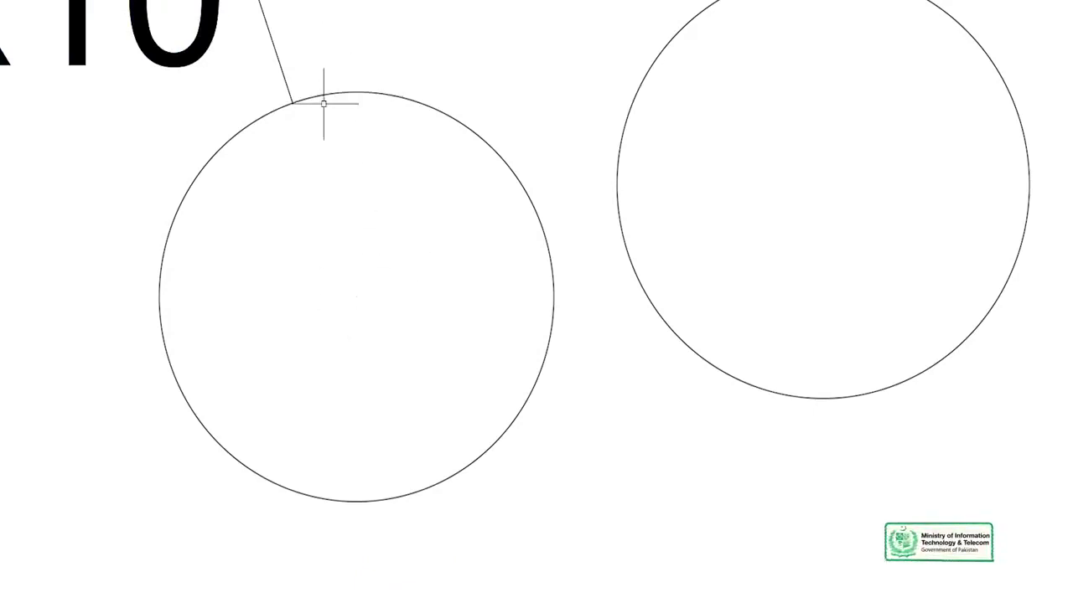
# Step: Zoom out to show all three circles, glance through the Dimension menu, and open the Draw menu
pyautogui.scroll(-3, 358, 119)
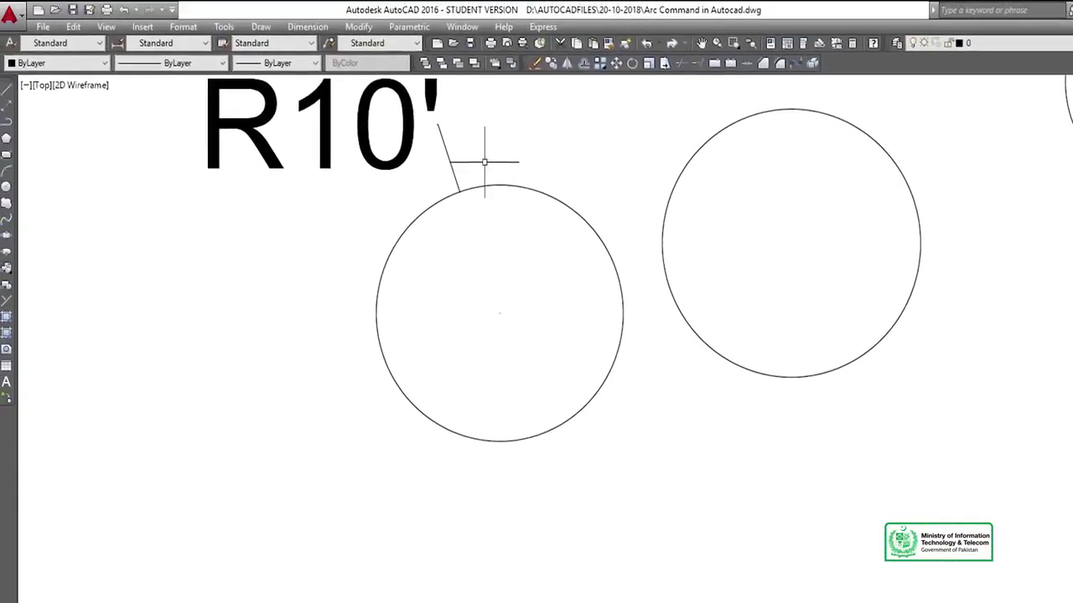
pyautogui.click(261, 27)
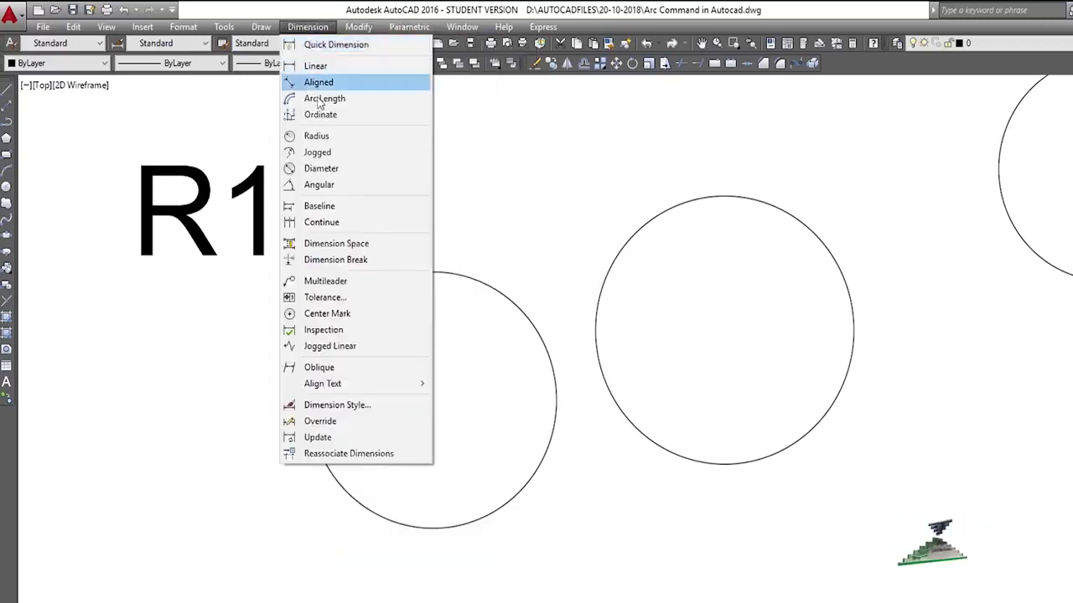
pyautogui.click(529, 149)
pyautogui.click(475, 204)
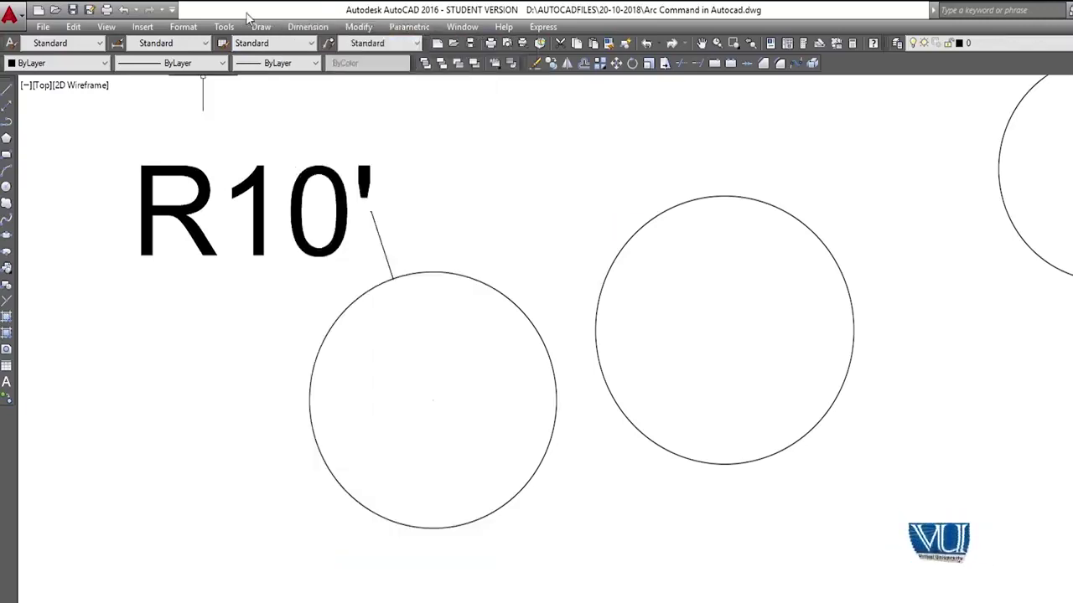
pyautogui.click(265, 26)
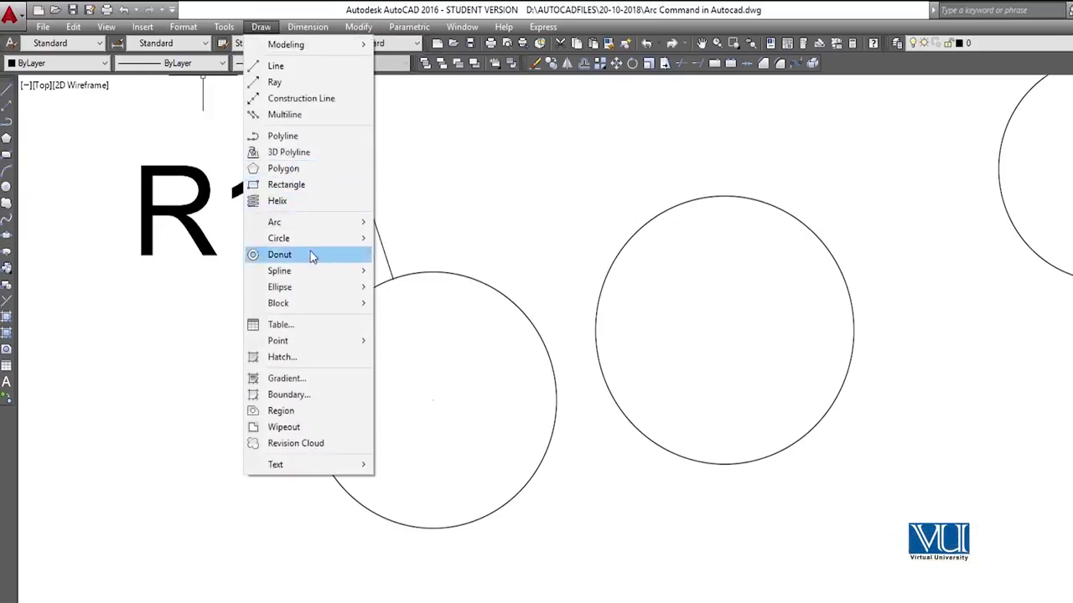
# Step: Draw a Center-Diameter circle of diameter 20 below the upper-right circle
pyautogui.moveTo(278, 238)
pyautogui.click(414, 257)
pyautogui.scroll(-3, 776, 355)
pyautogui.moveTo(776, 354); pyautogui.dragTo(495, 327, button='middle')
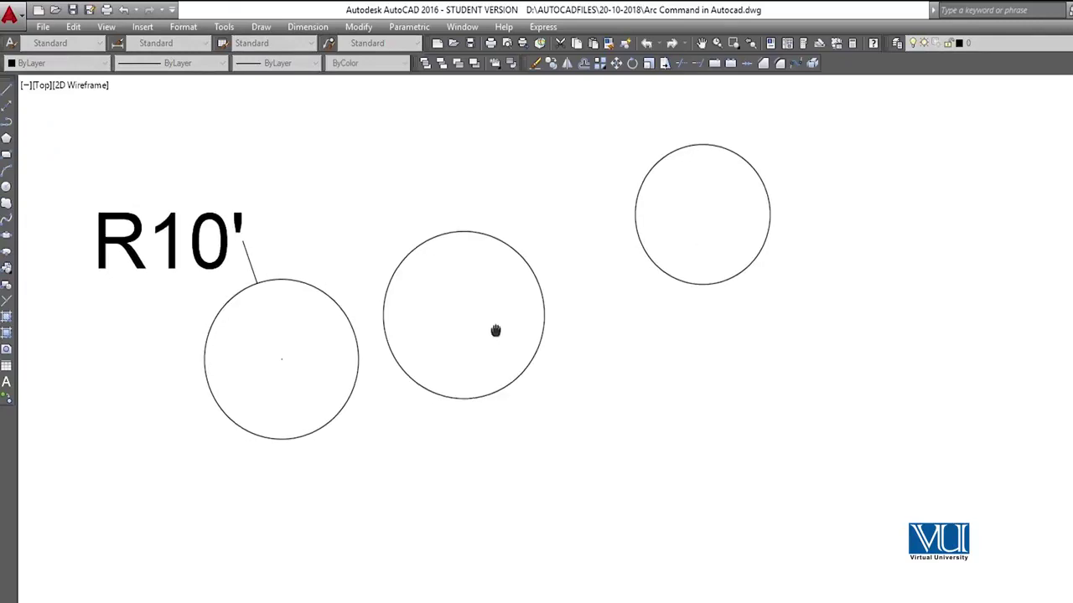
pyautogui.click(660, 400)
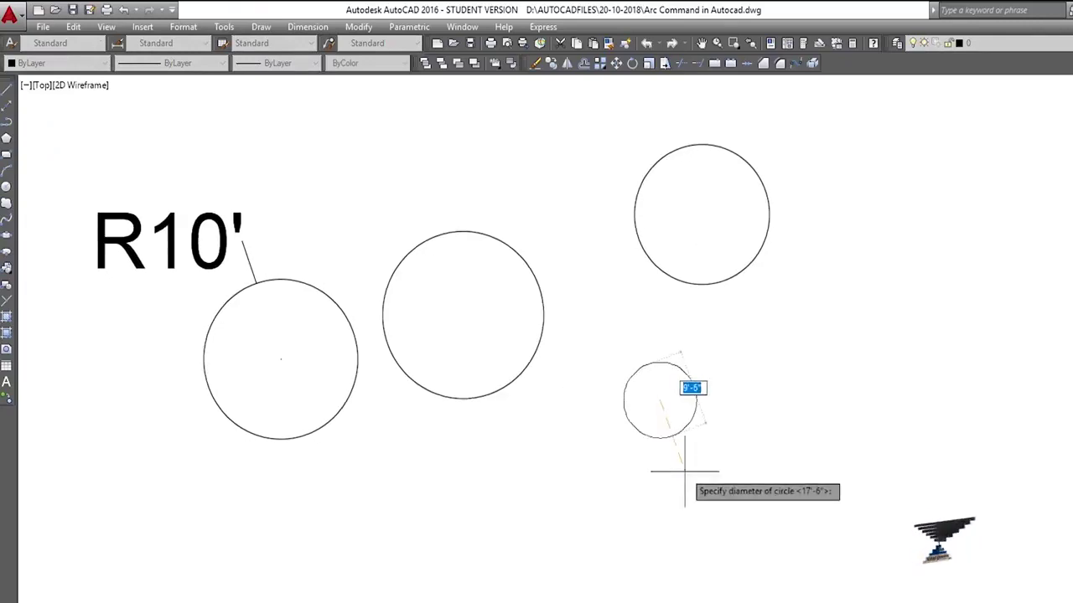
pyautogui.write('20')
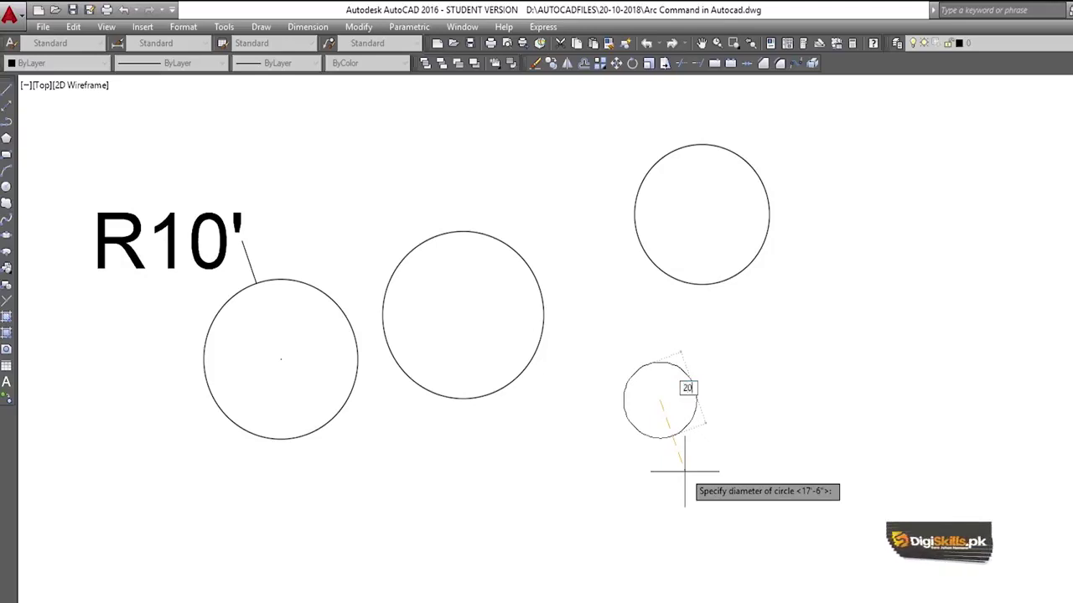
pyautogui.press('Return')
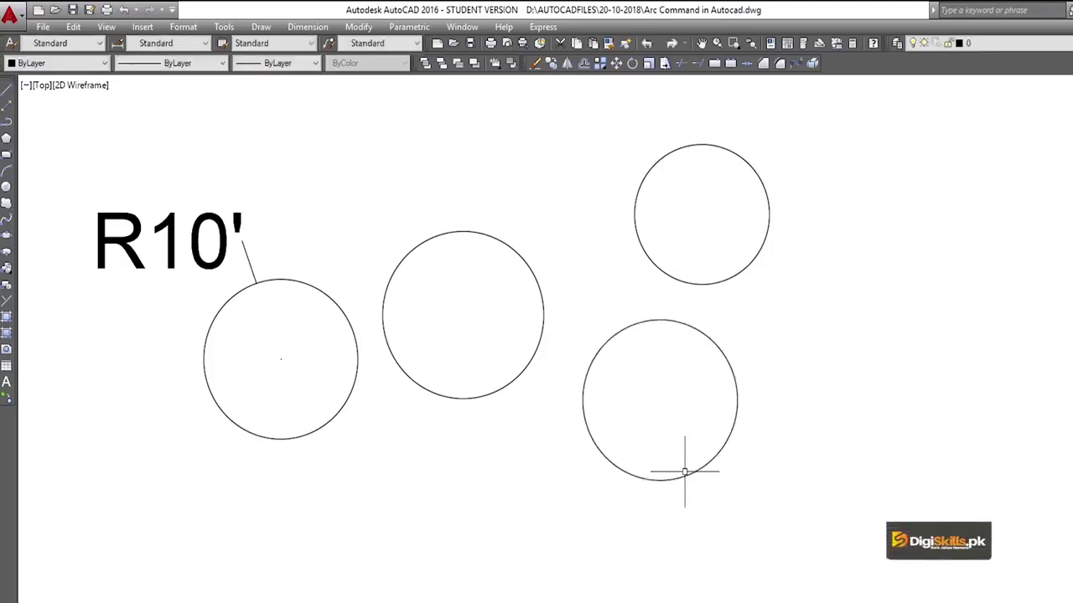
# Step: Add a Ø20' diameter dimension to the new circle, with the label inside it
pyautogui.click(308, 27)
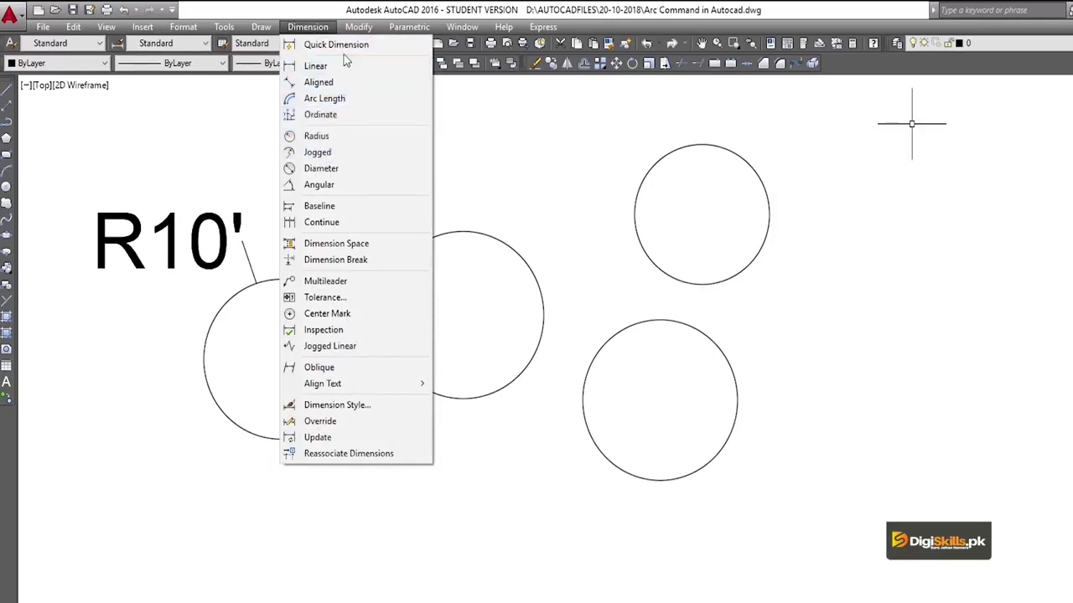
pyautogui.click(330, 172)
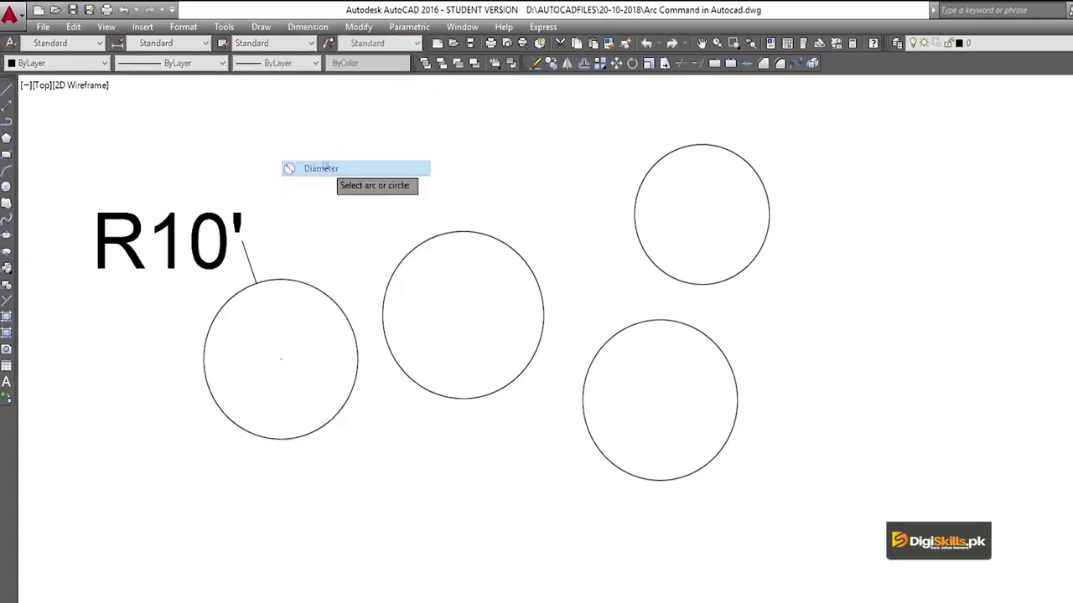
pyautogui.click(702, 337)
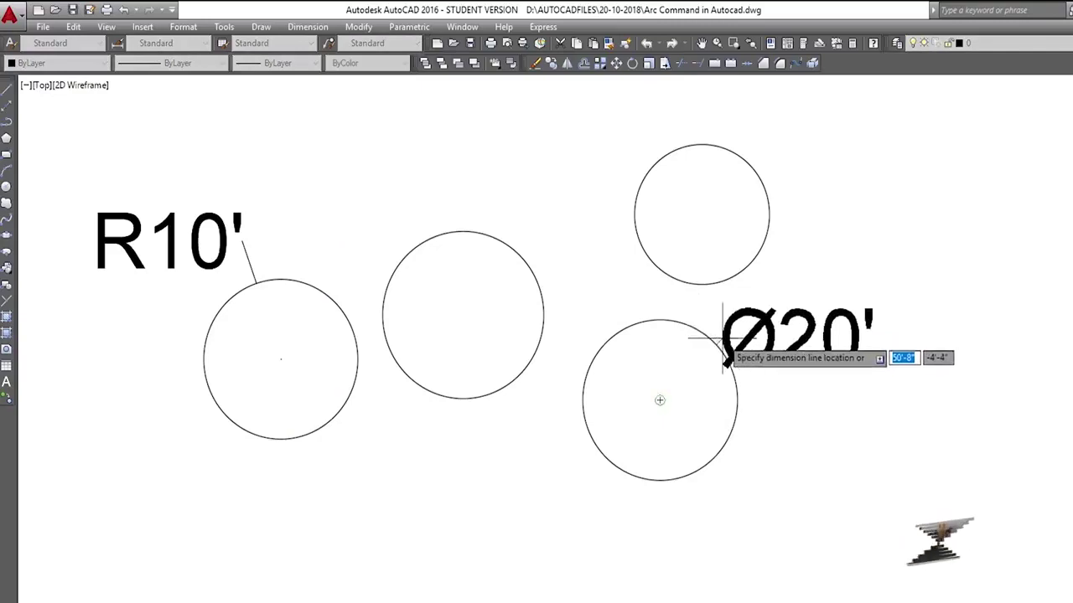
pyautogui.click(718, 339)
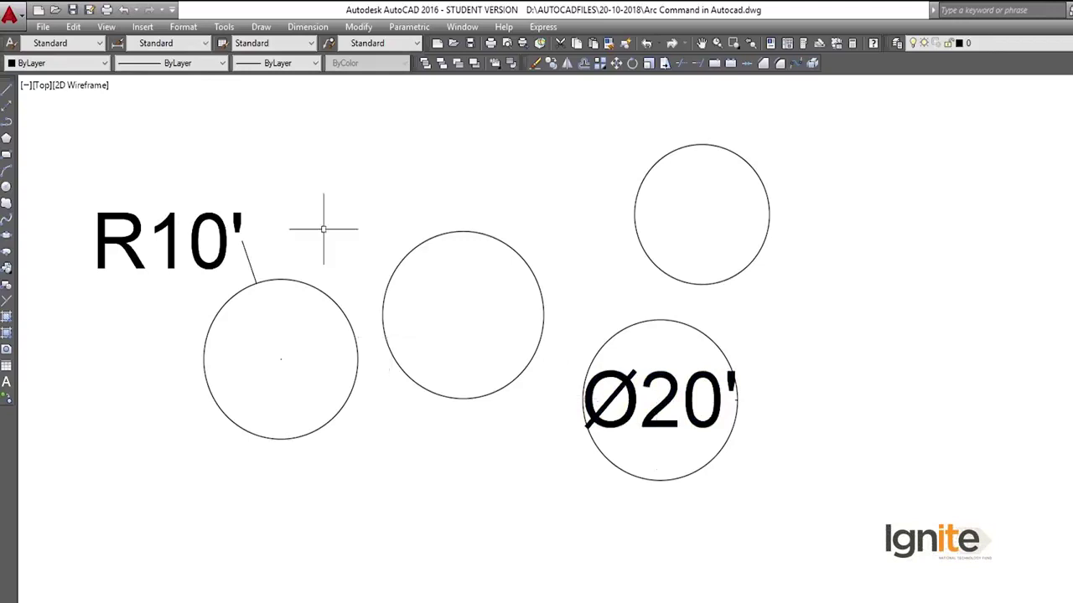
pyautogui.click(260, 27)
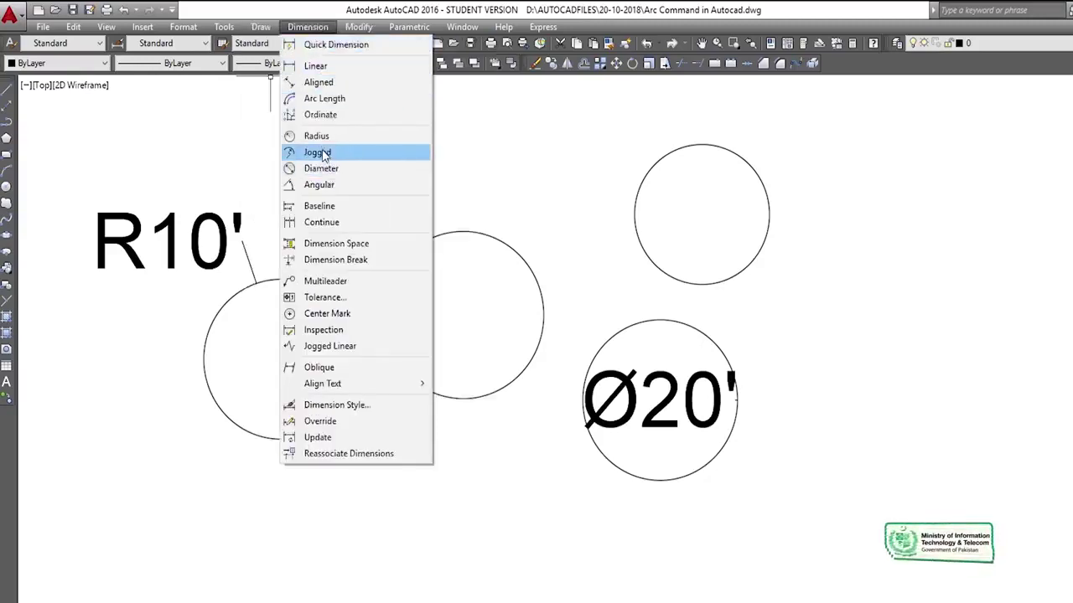
# Step: Add an R10' radius dimension to the Ø20' circle, placing its label at the upper right
pyautogui.click(316, 135)
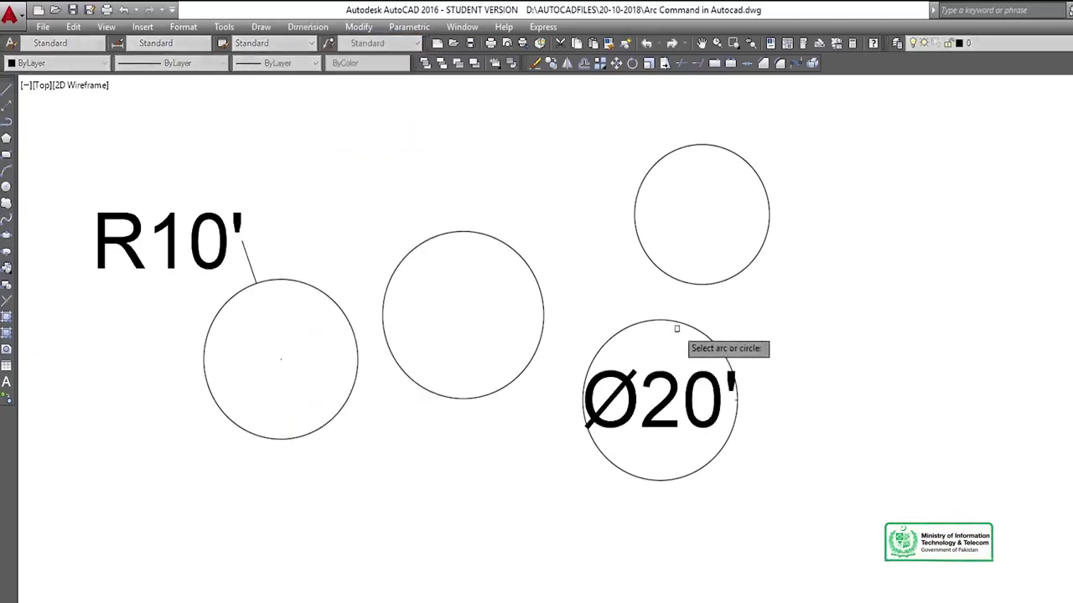
pyautogui.click(660, 321)
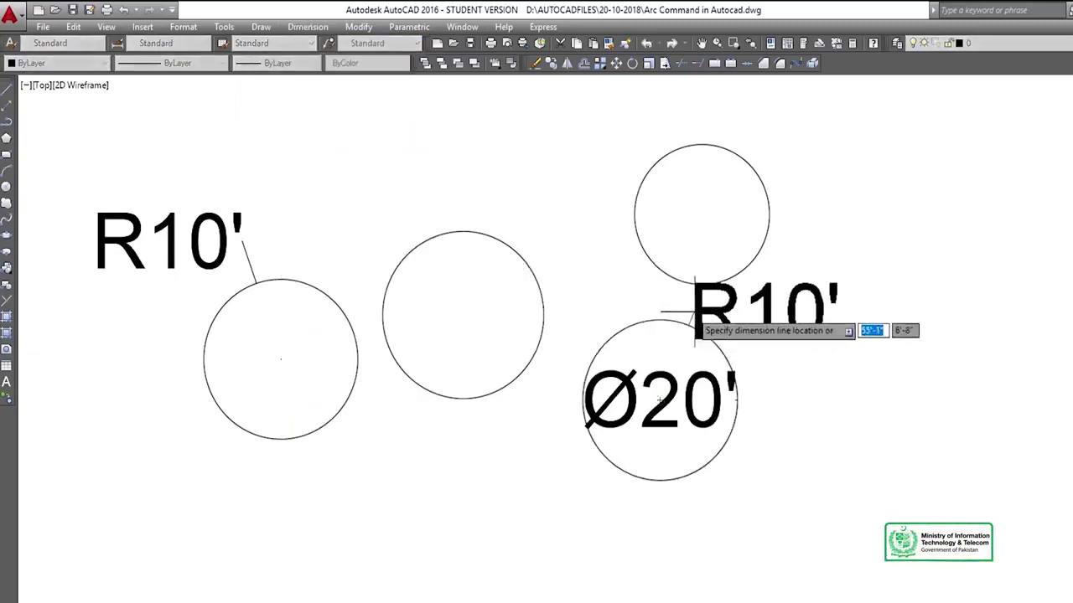
pyautogui.click(842, 312)
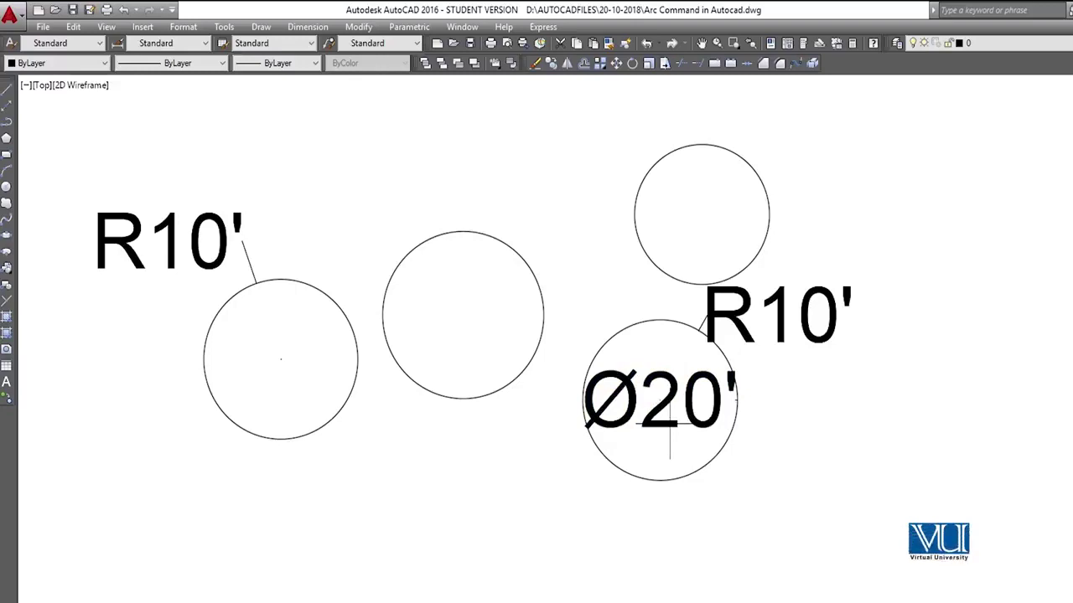
pyautogui.scroll(-2, 850, 279)
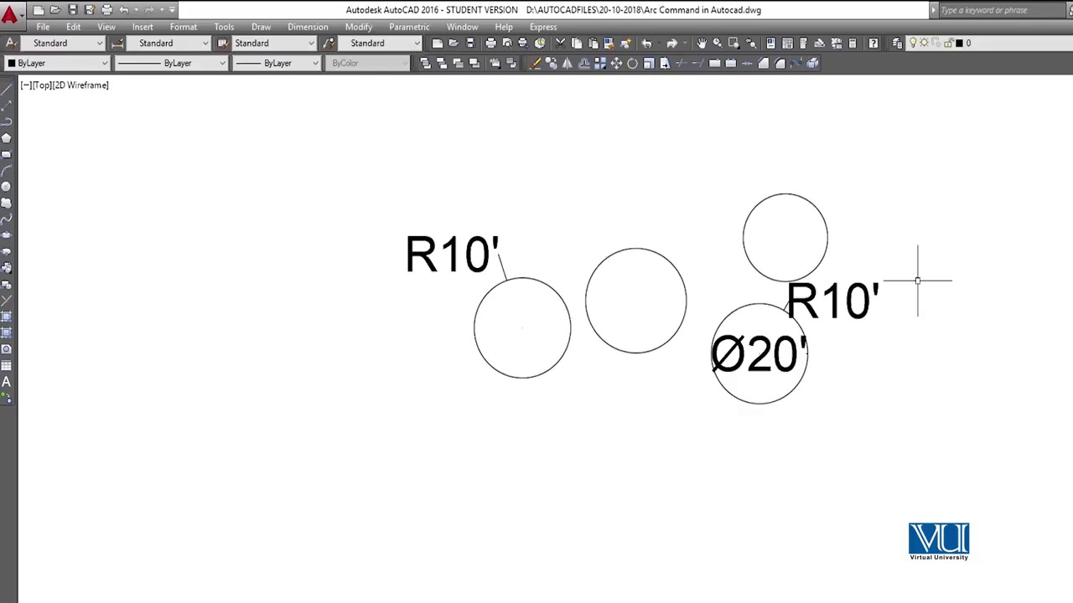
pyautogui.moveTo(817, 304); pyautogui.dragTo(450, 409, button='middle')
pyautogui.scroll(-3, 505, 374)
pyautogui.moveTo(505, 374); pyautogui.dragTo(488, 240, button='middle')
pyautogui.scroll(2, 483, 235)
pyautogui.moveTo(365, 248)
pyautogui.mouseDown(button='middle')
pyautogui.moveTo(425, 335)
pyautogui.moveTo(335, 334)
pyautogui.mouseUp(button='middle')
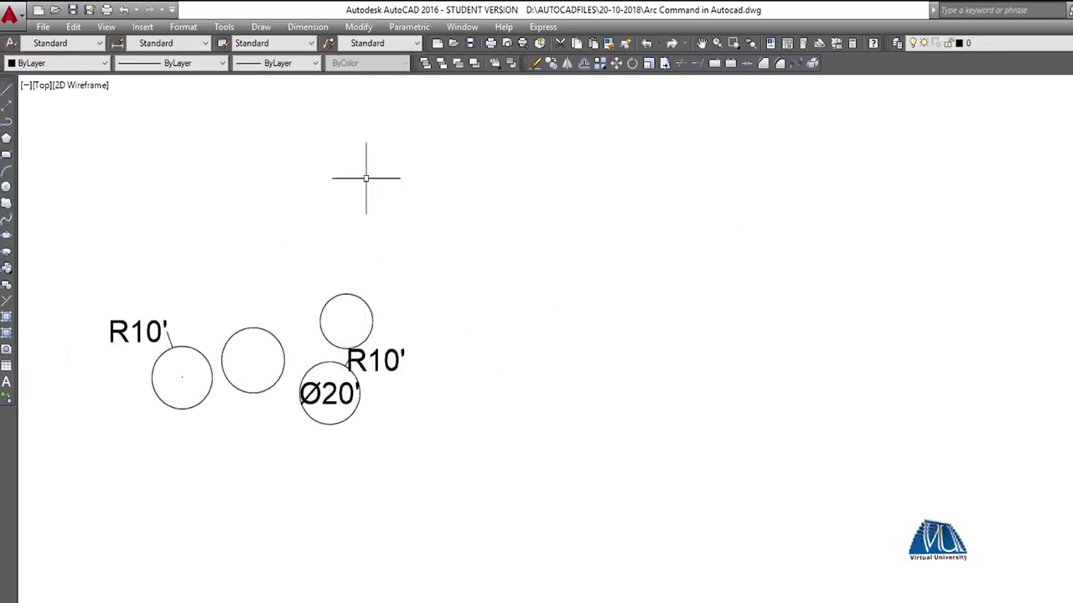
# Step: Draw a horizontal line with Ortho on, running right from below the circles
pyautogui.click(268, 27)
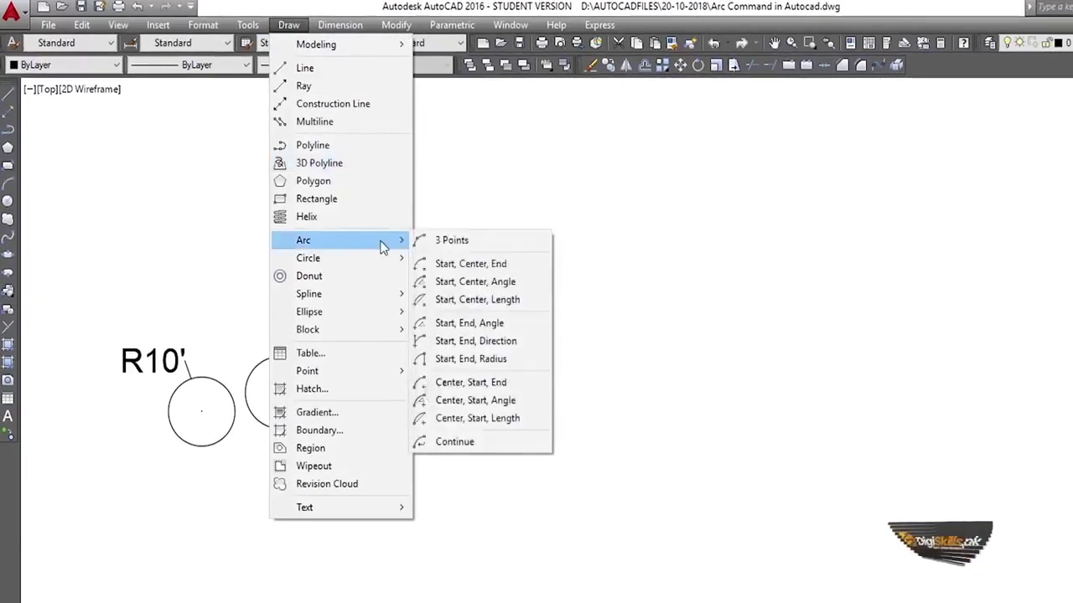
pyautogui.moveTo(307, 259)
pyautogui.click(915, 278)
pyautogui.click(817, 331)
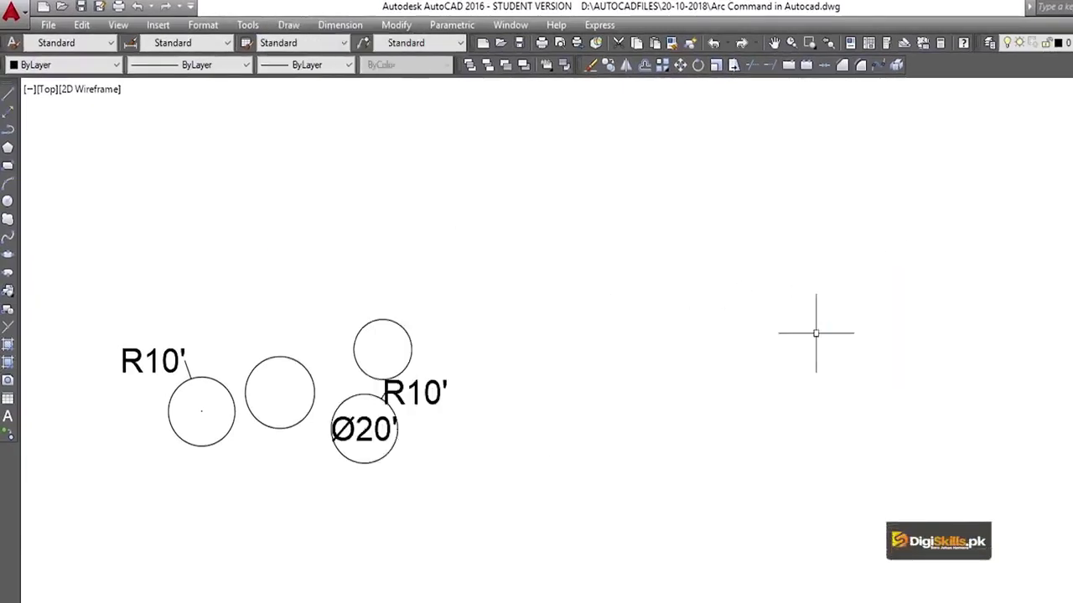
pyautogui.press('Return')
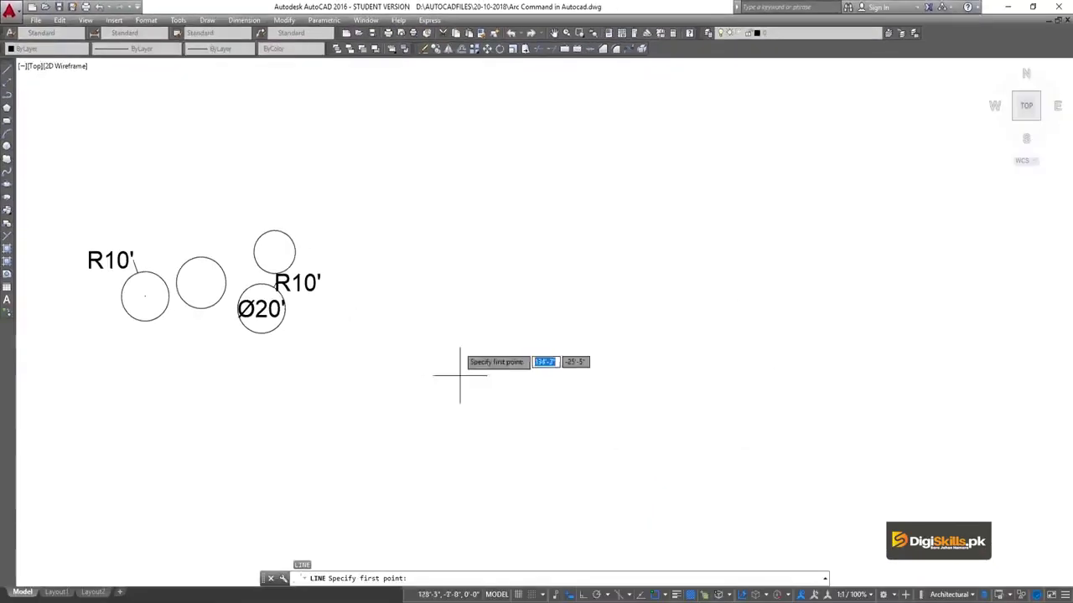
pyautogui.click(420, 358)
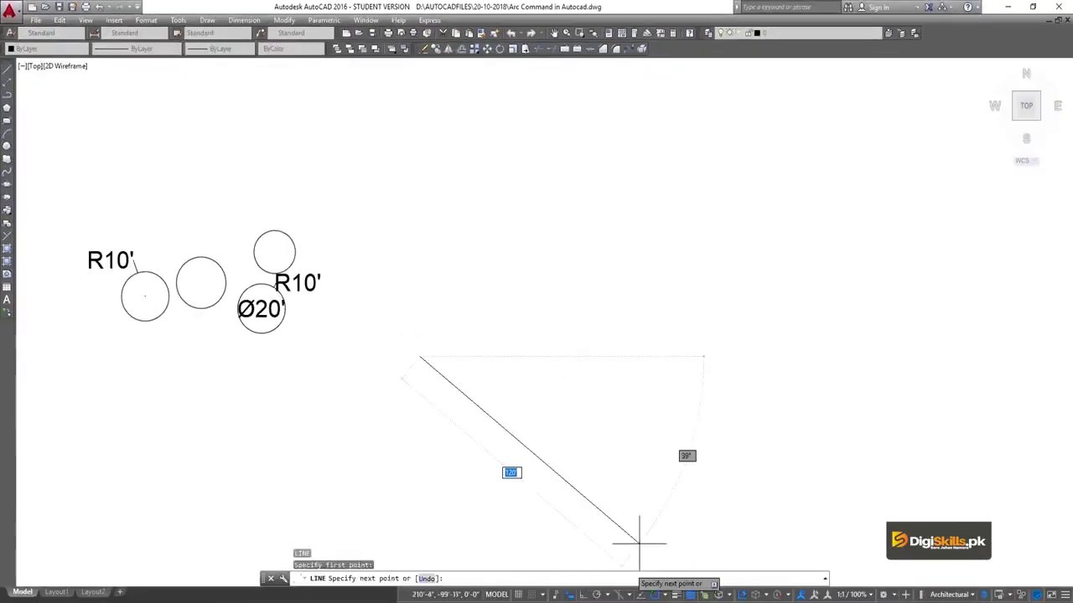
pyautogui.click(571, 595)
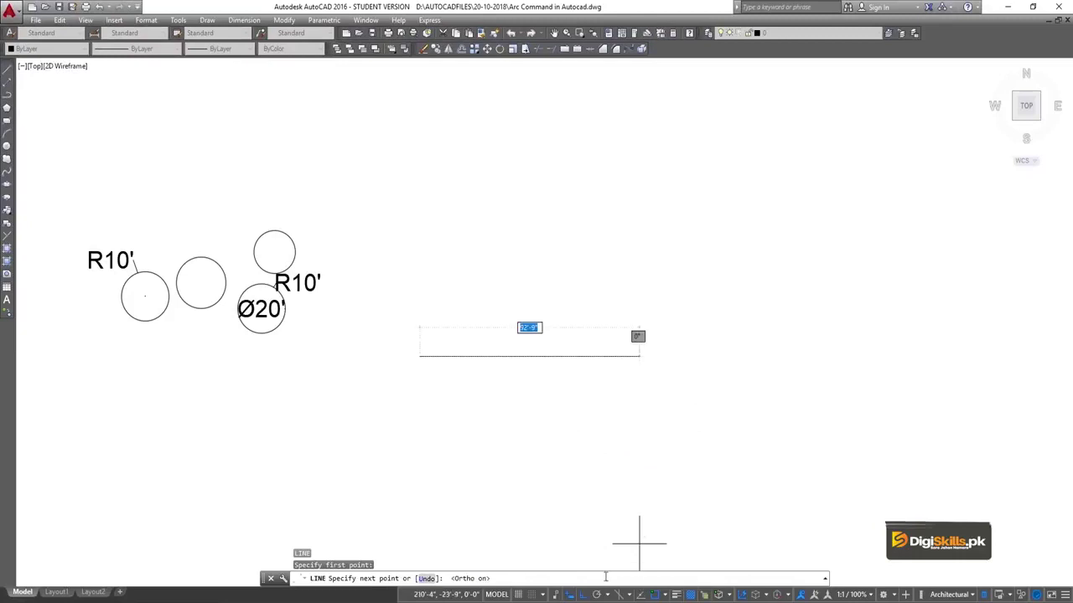
pyautogui.click(700, 325)
pyautogui.press('Escape')
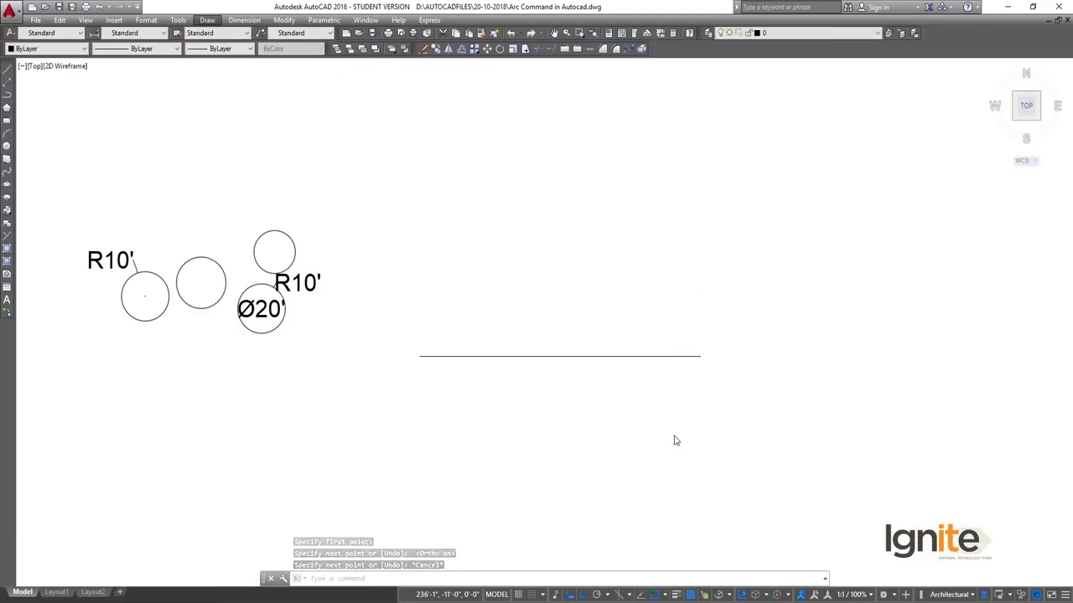
pyautogui.click(498, 451)
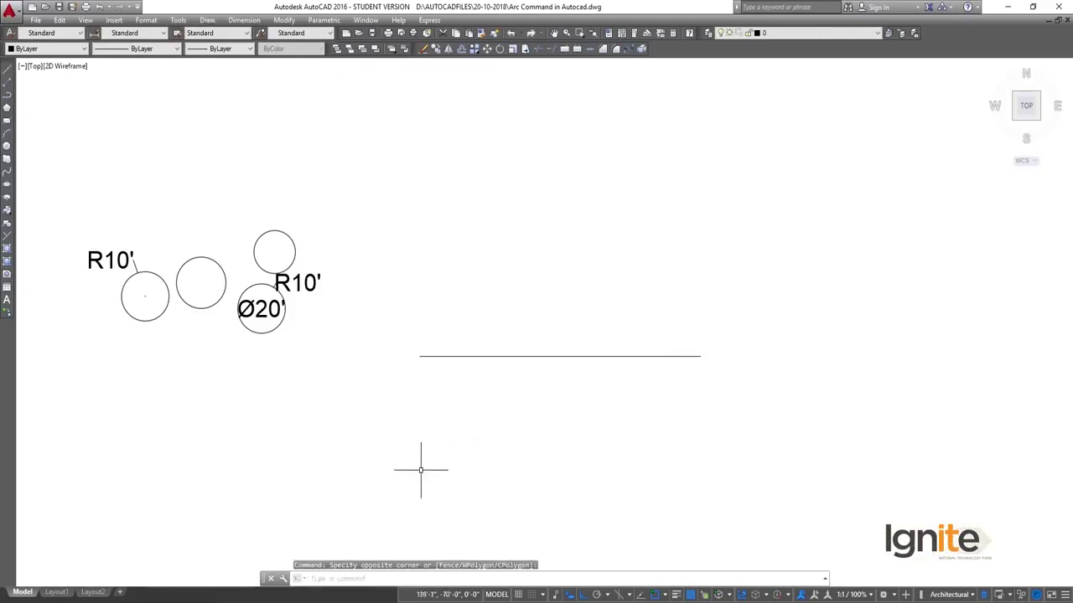
pyautogui.click(207, 20)
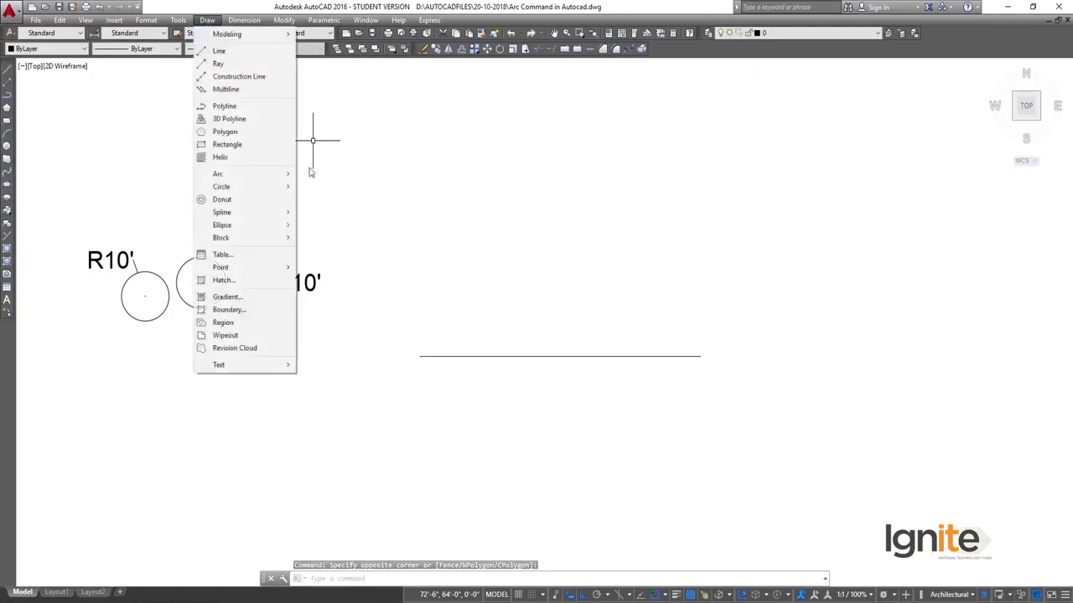
pyautogui.moveTo(221, 186)
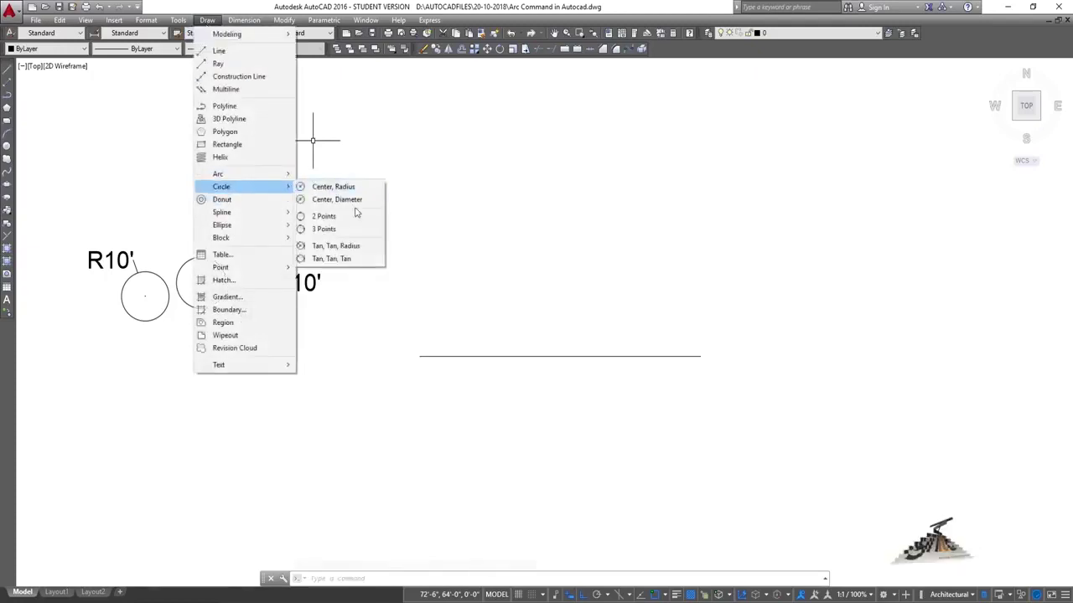
pyautogui.click(340, 216)
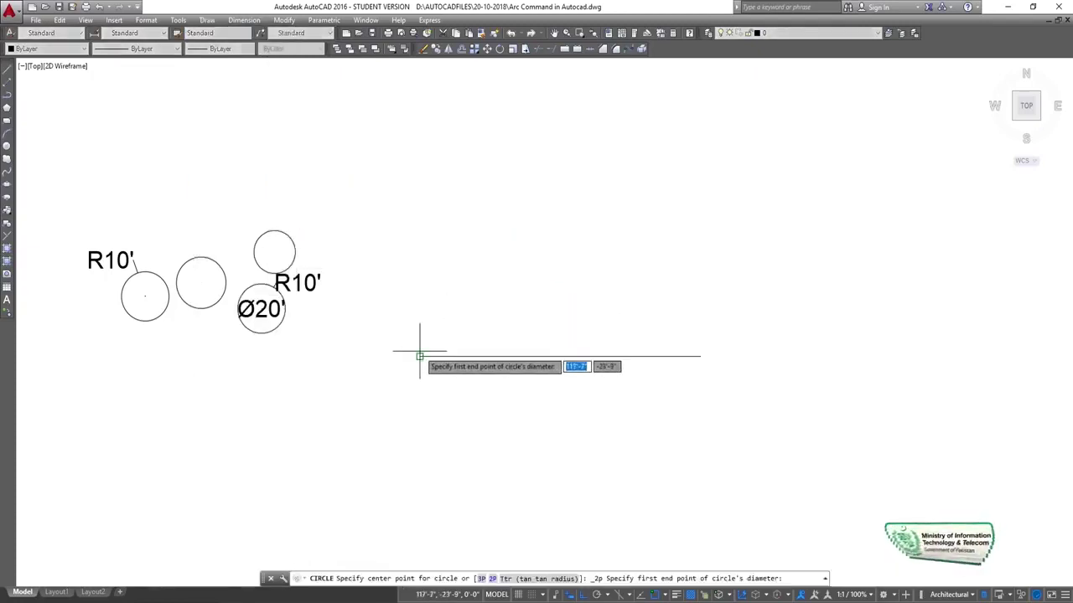
pyautogui.click(419, 356)
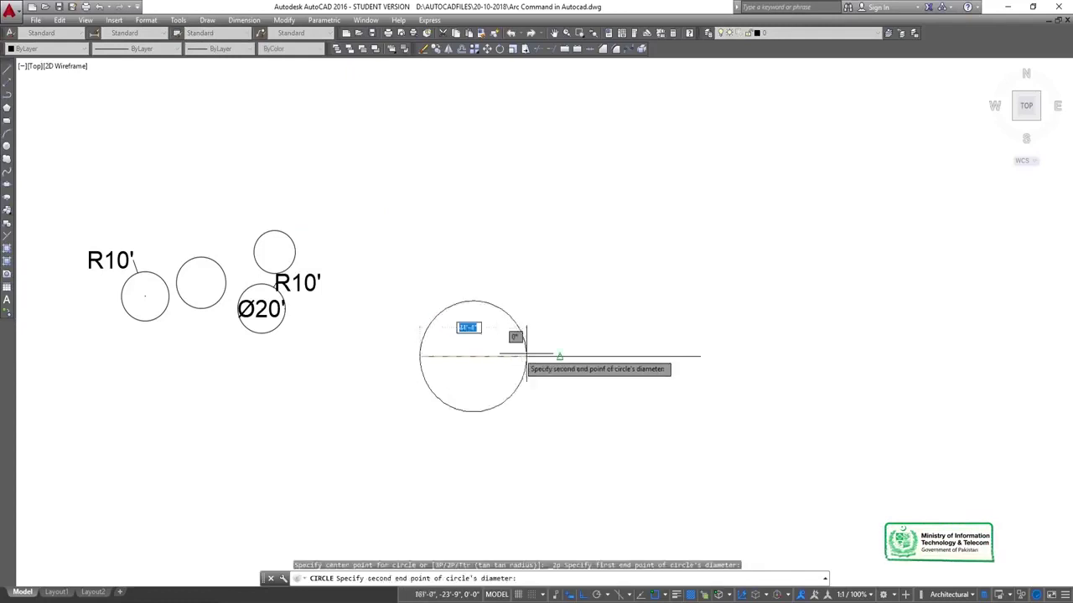
pyautogui.click(700, 357)
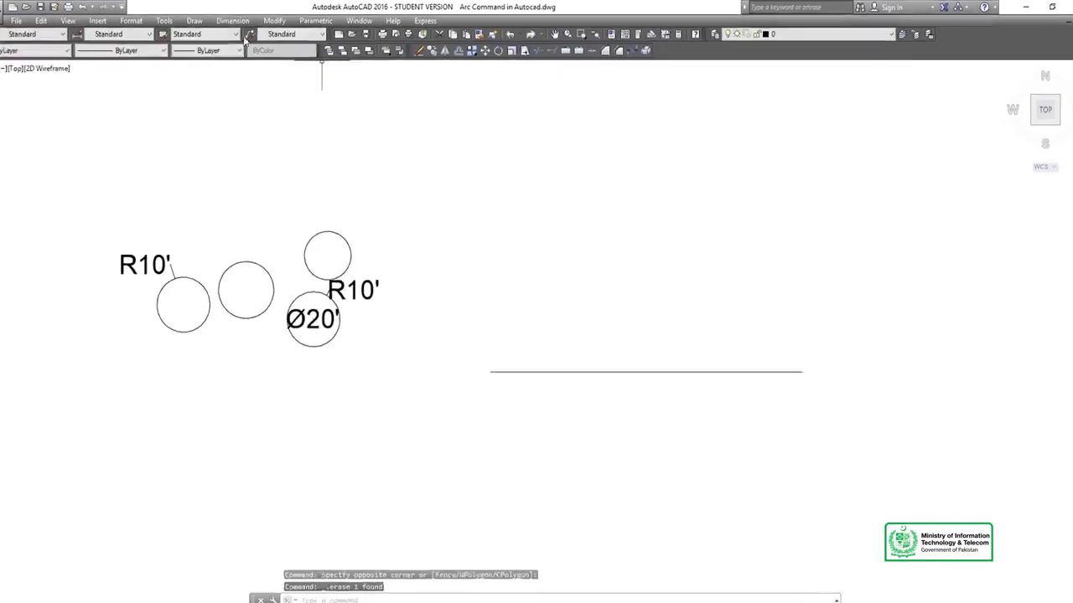
pyautogui.click(92, 28)
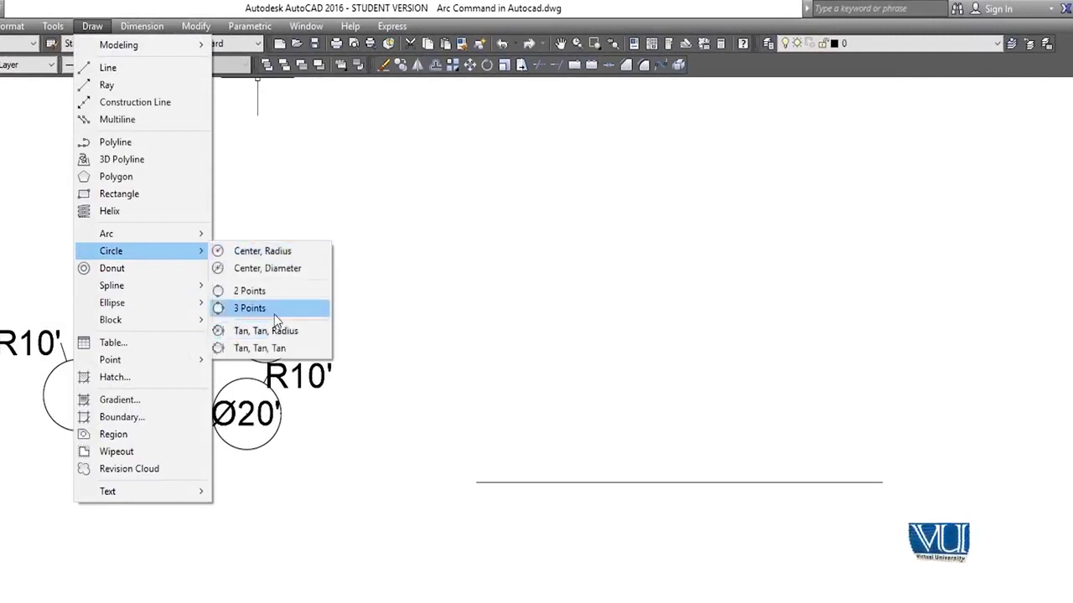
# Step: Draw a 3-Point circle above the horizontal line and keep it rather than undoing it
pyautogui.click(361, 307)
pyautogui.click(442, 211)
pyautogui.click(523, 268)
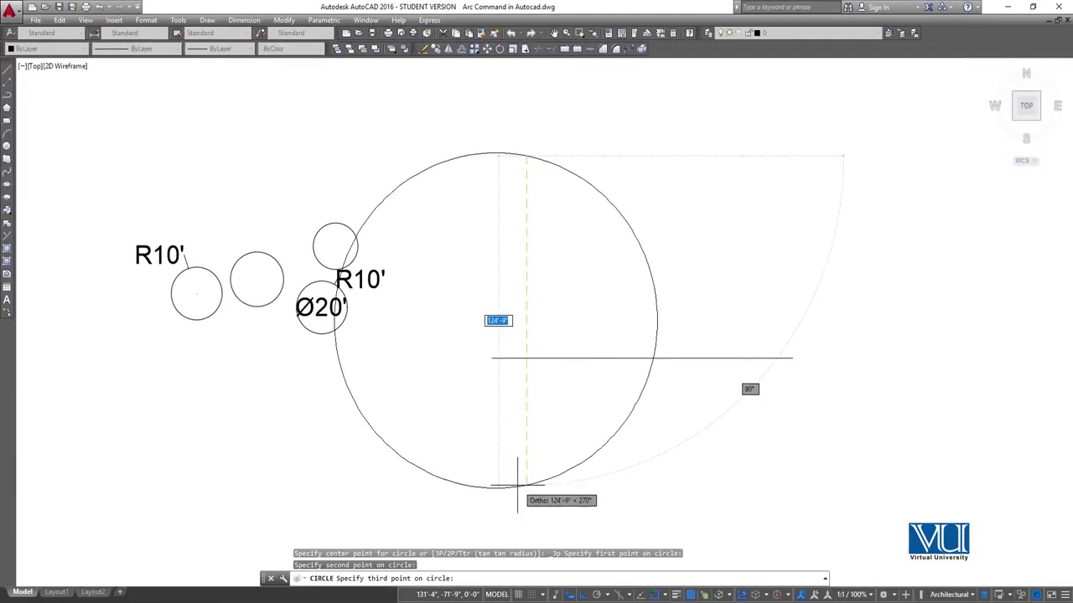
pyautogui.click(563, 294)
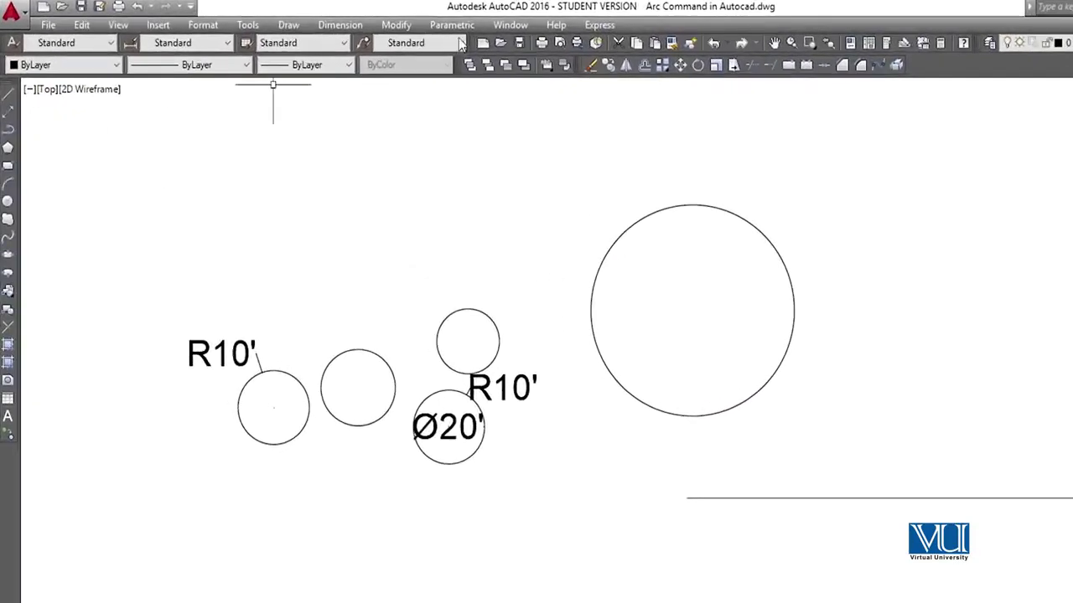
pyautogui.click(289, 25)
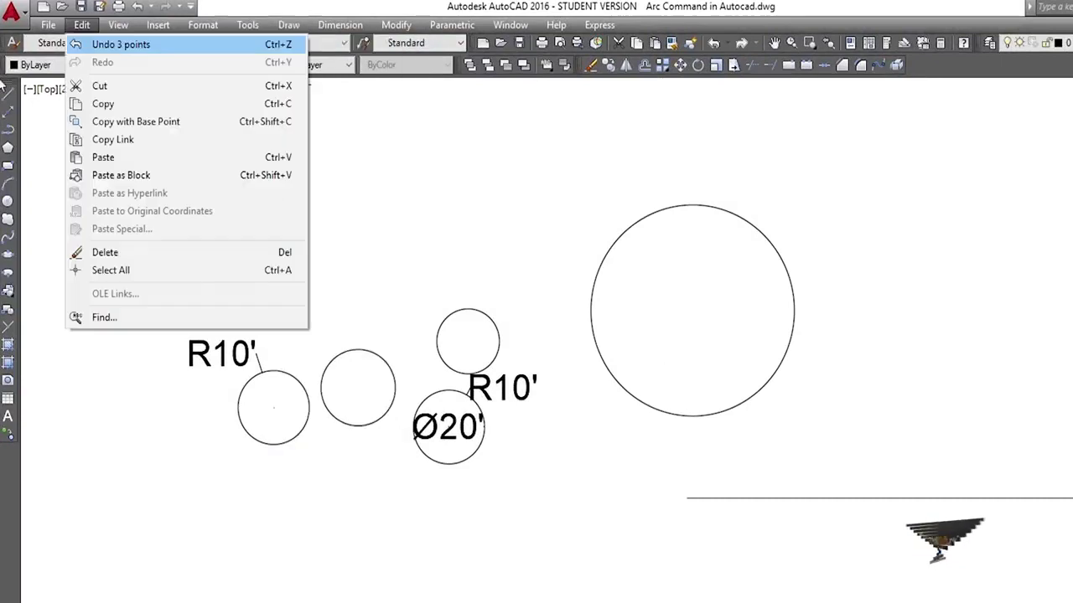
pyautogui.click(602, 164)
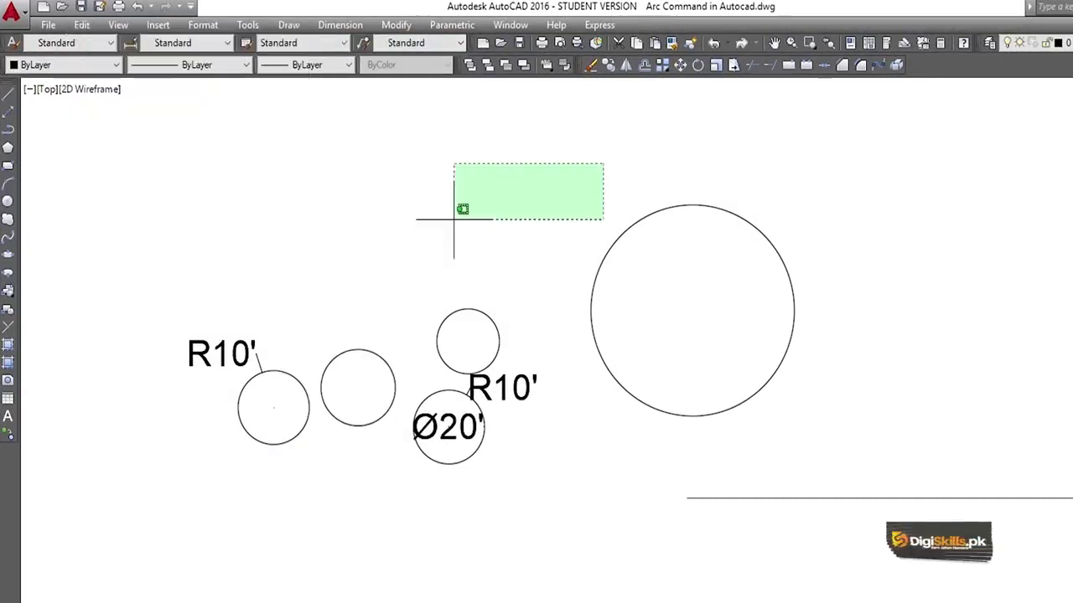
pyautogui.click(455, 171)
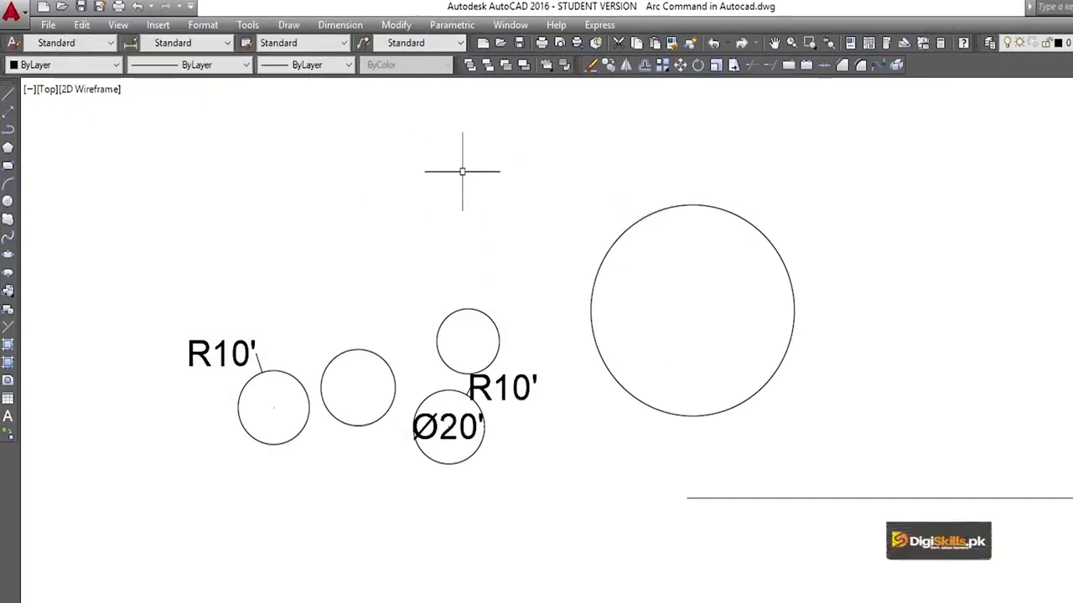